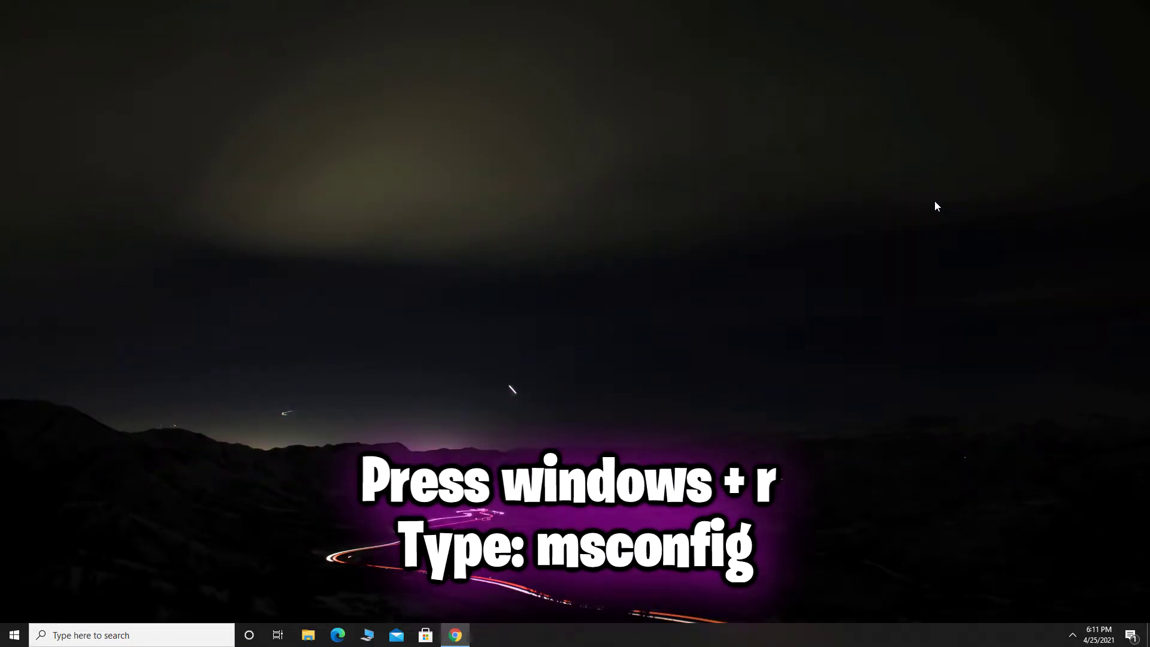
Run msconfig to open System Configuration and show its boot settings
key("super+r")
left_click_drag(183, 494, 567, 188)
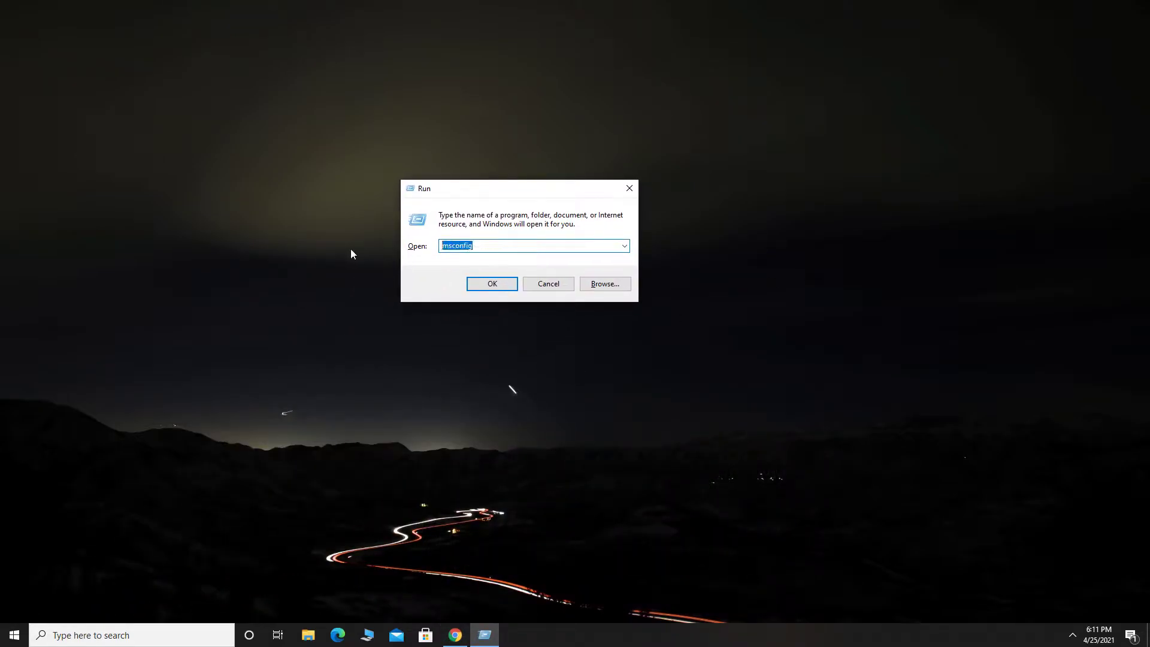
type("msconfig")
left_click(513, 285)
left_click_drag(546, 204, 577, 84)
left_click(481, 103)
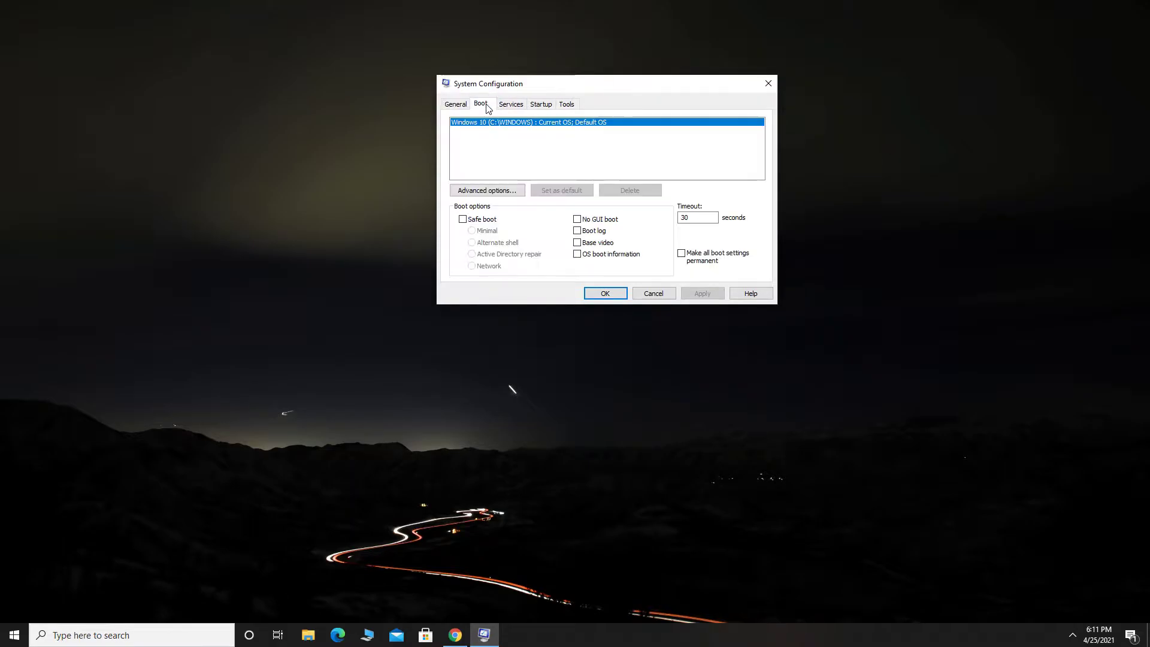
Set the number of processors to 6 in the advanced boot options, apply the change and exit without restarting
left_click(495, 190)
left_click(504, 106)
left_click(514, 119)
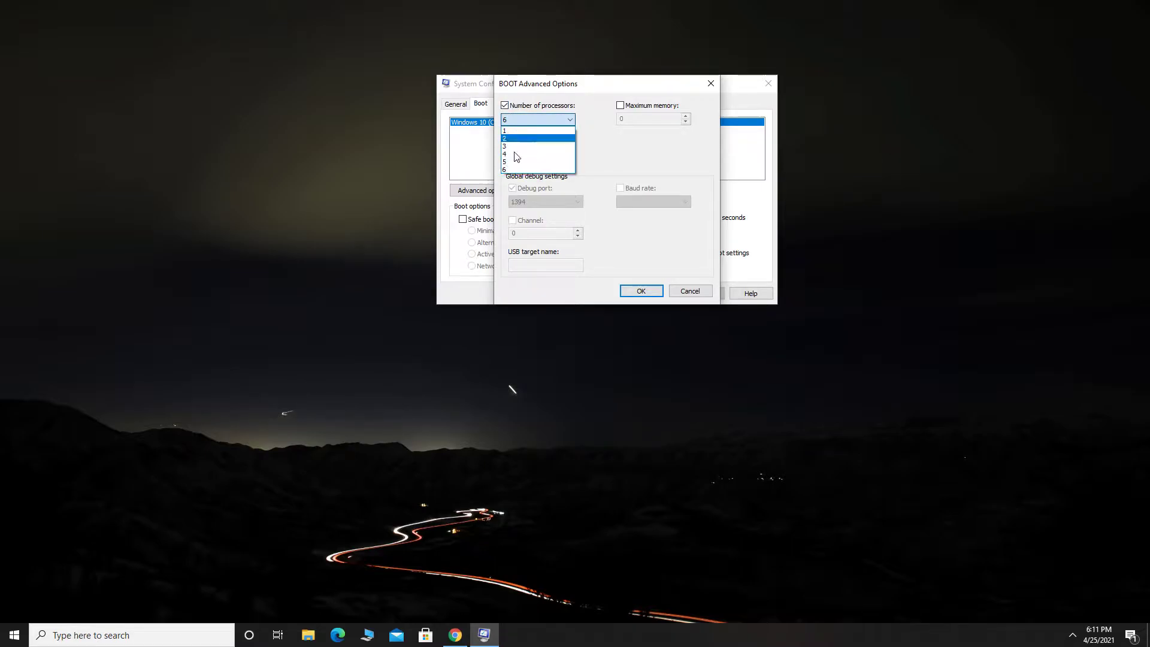
left_click(540, 174)
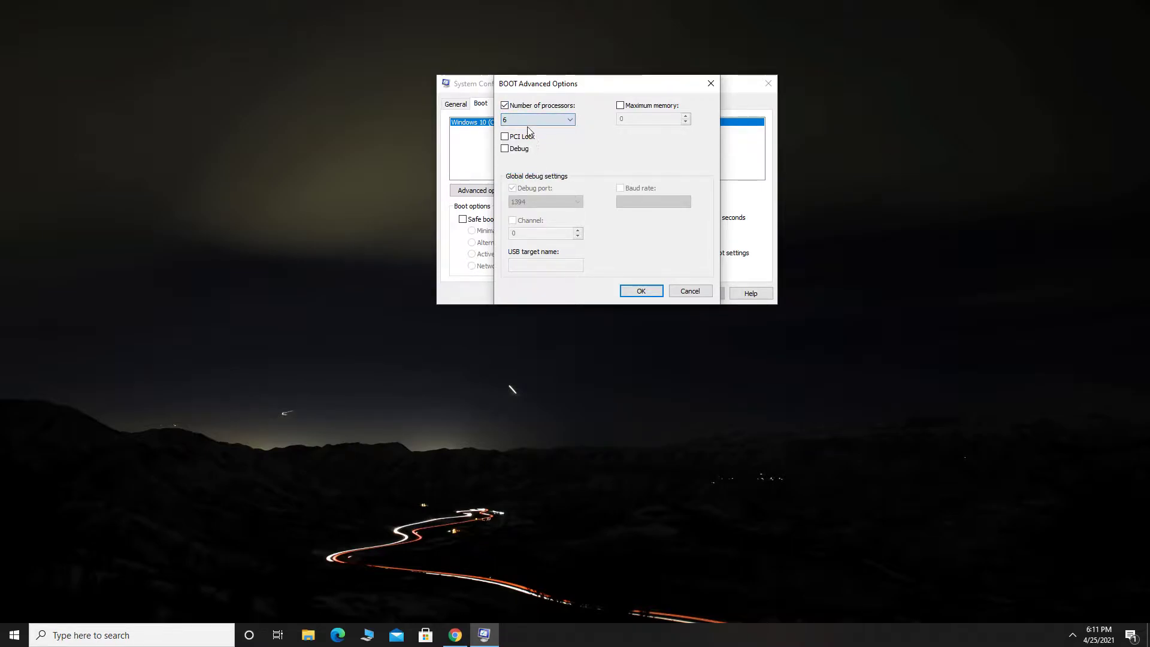
left_click(637, 292)
left_click(703, 294)
left_click(604, 293)
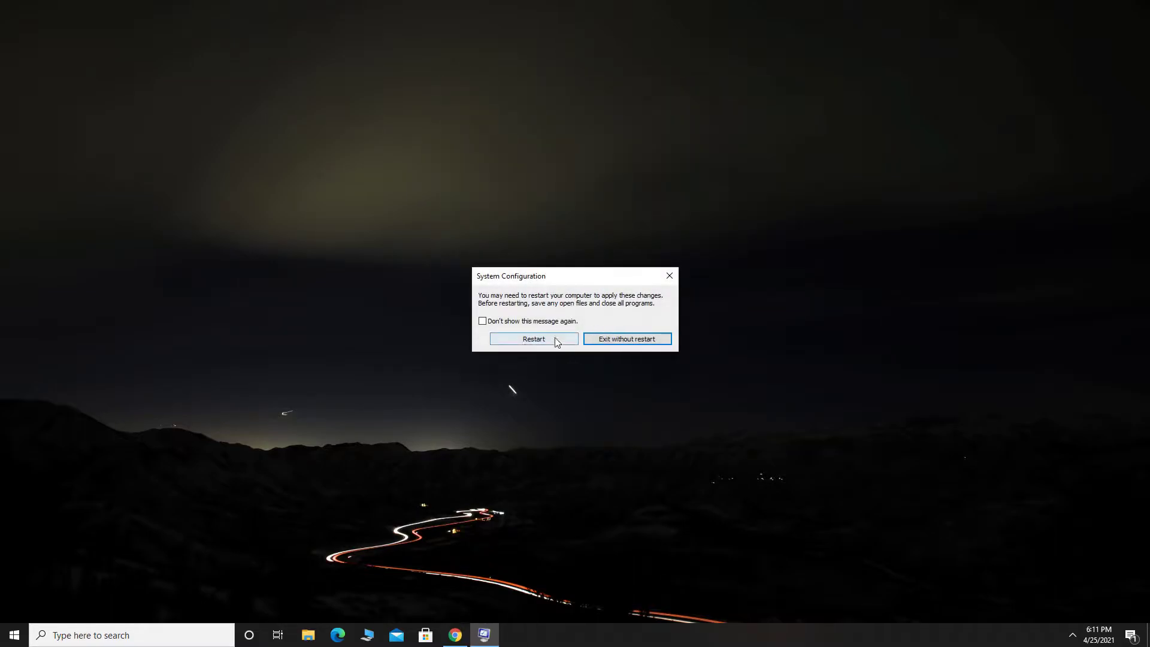
left_click(639, 336)
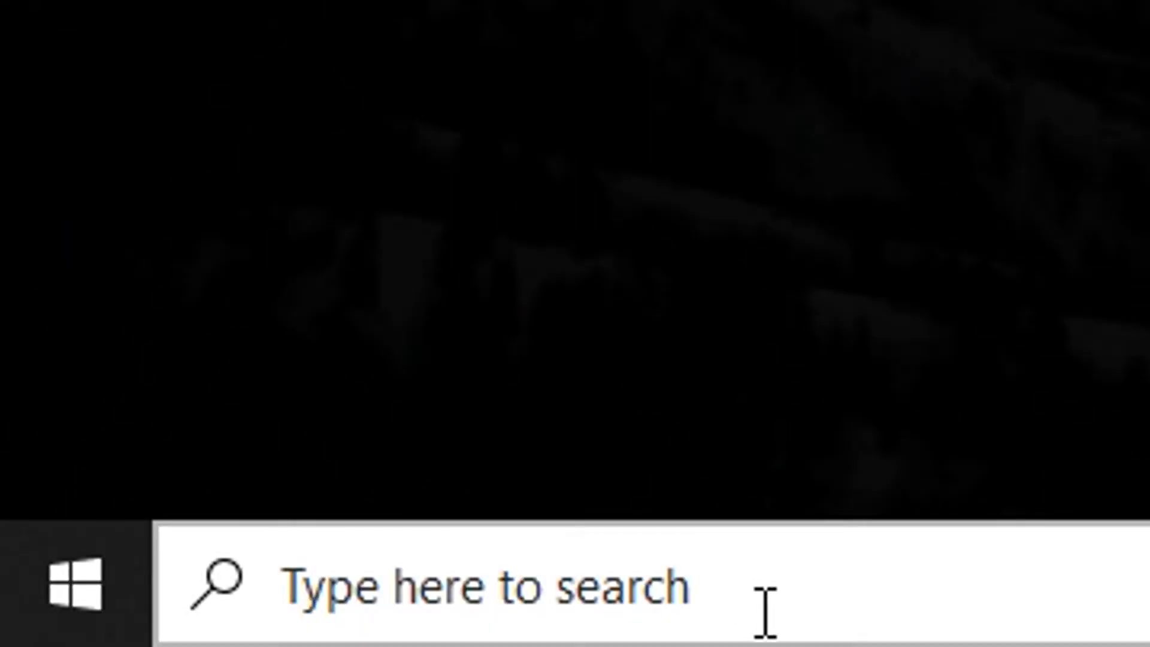
Run "powercfg -duplicatescheme e9a42b02-d5df-448d-aa00-03f14749eb61" in Command Prompt to add the Ultimate Performance plan, and close the console
left_click(808, 602)
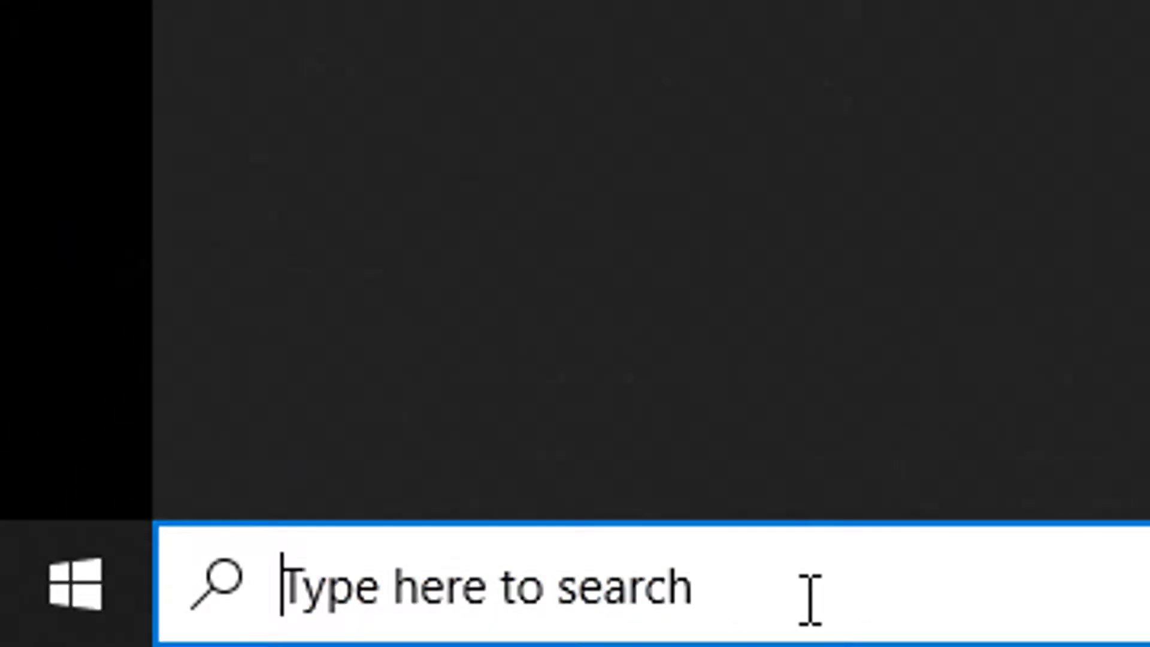
type("cmd")
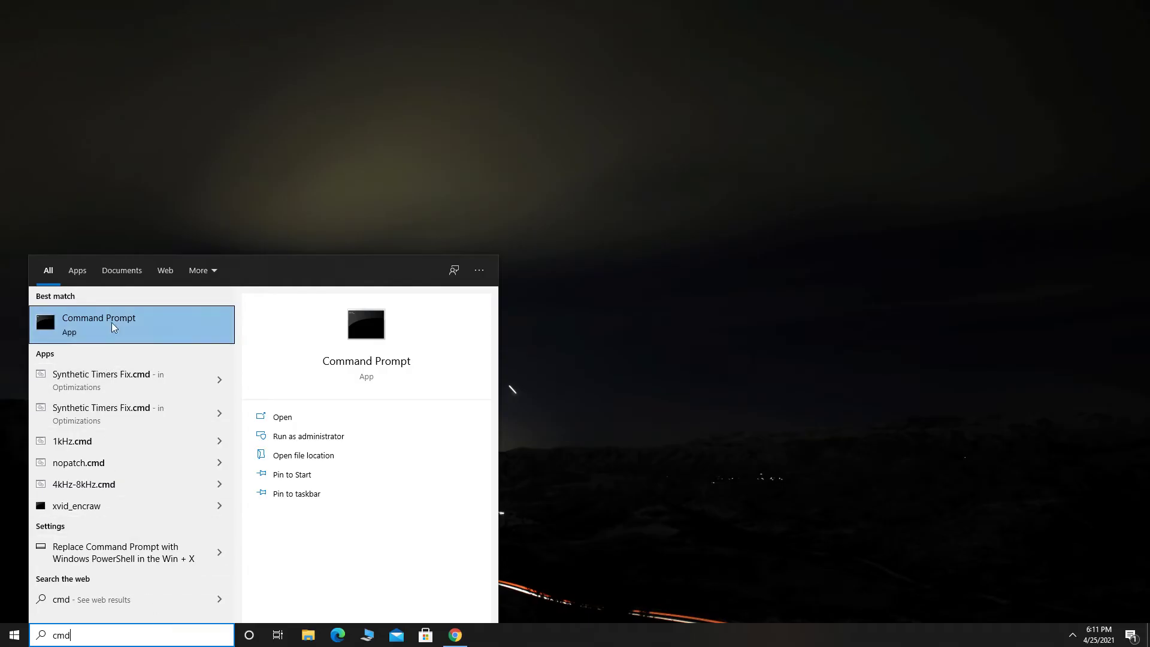
left_click(189, 328)
left_click_drag(360, 36, 657, 84)
type("powercfg -duplicatescheme e9a42b02-d5df-448d-aa00-03f14749eb61")
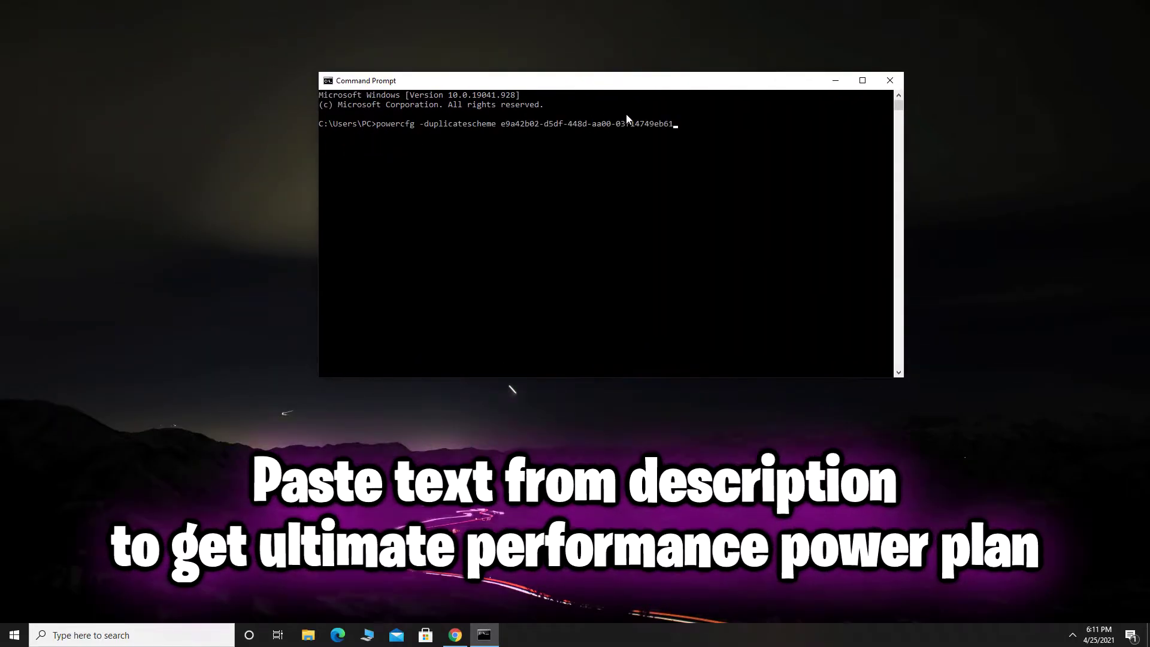
key("Return")
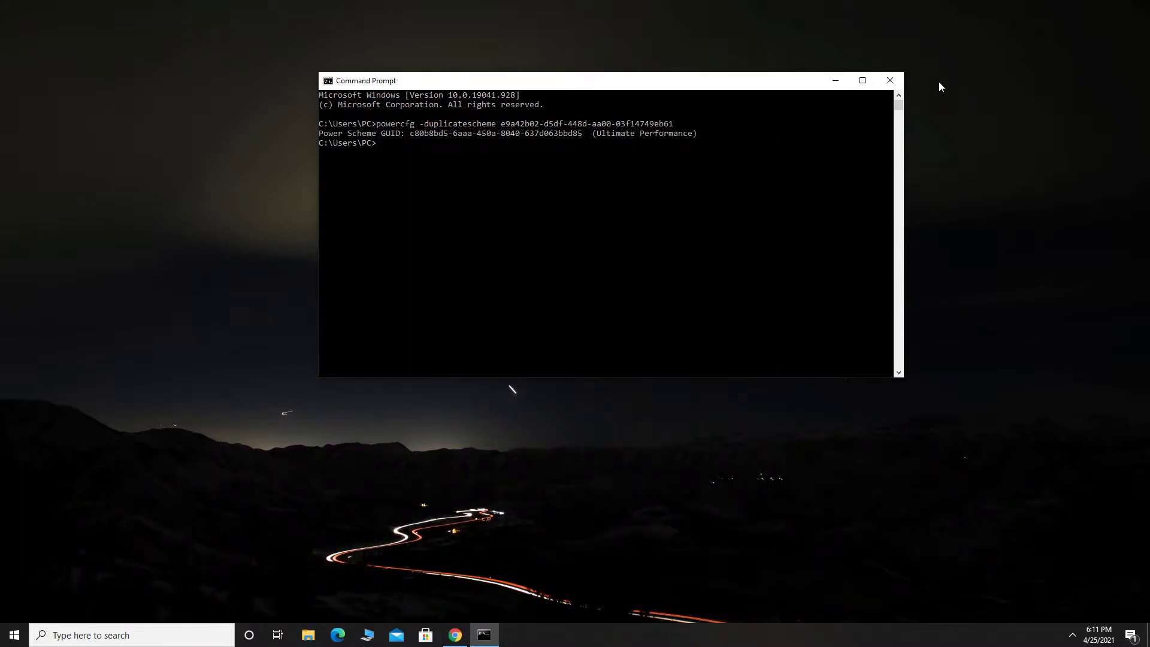
left_click(890, 80)
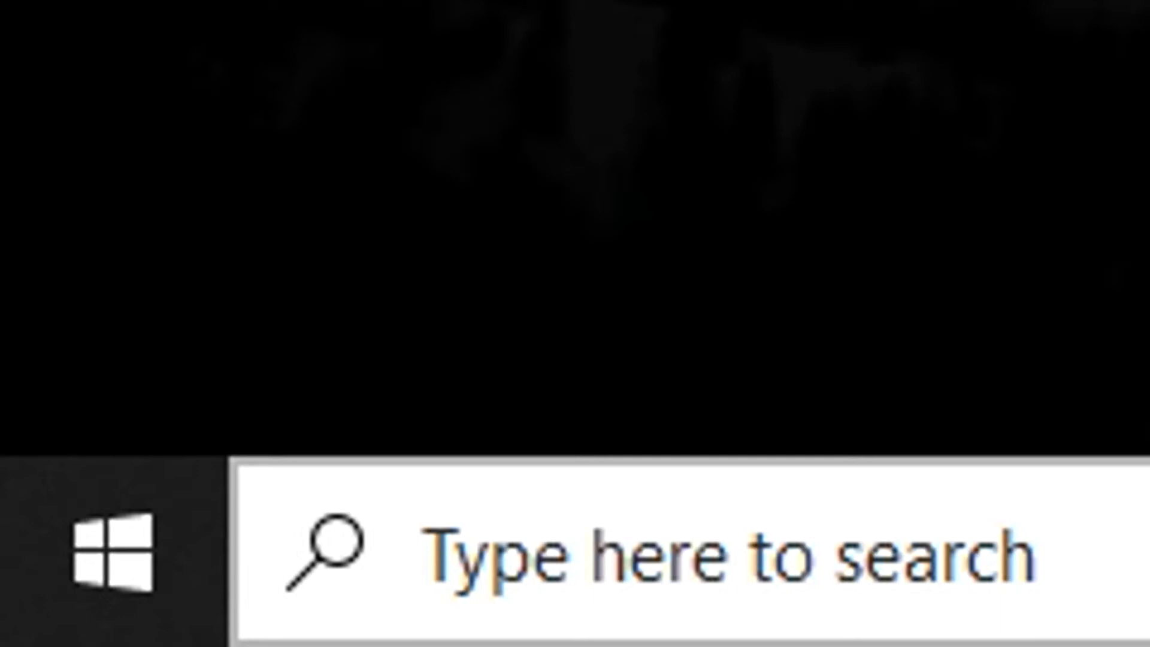
Search Windows for "power plan", check the Ultimate Performance entry in Power Options, and close the window
left_click(423, 555)
type("power plan")
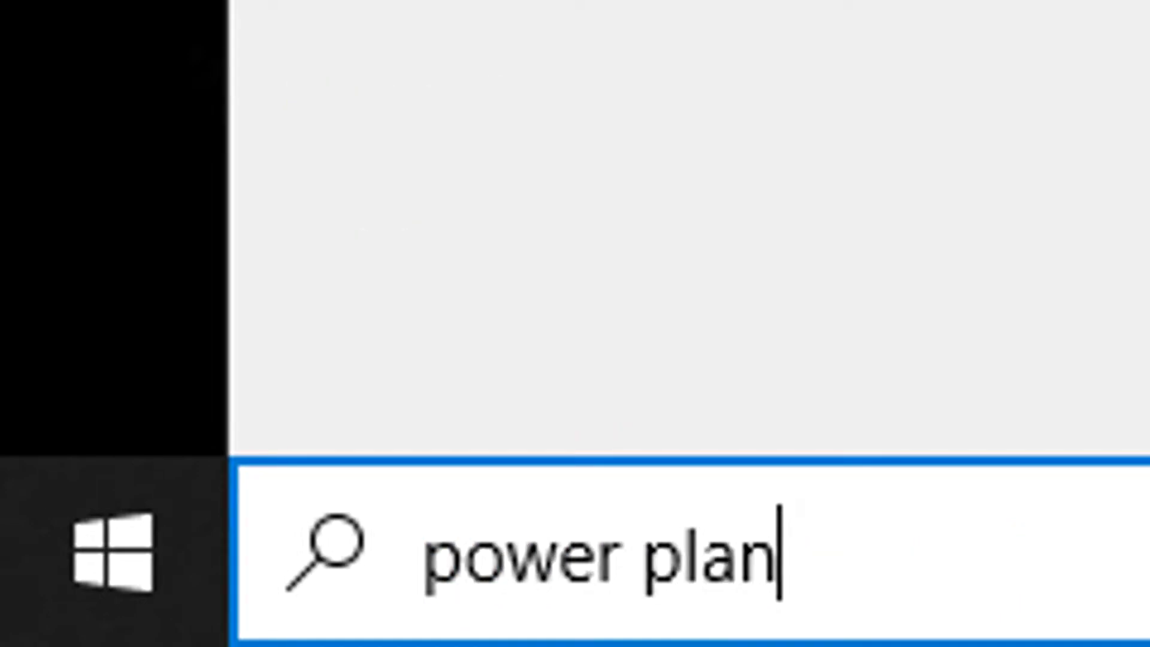
left_click(123, 325)
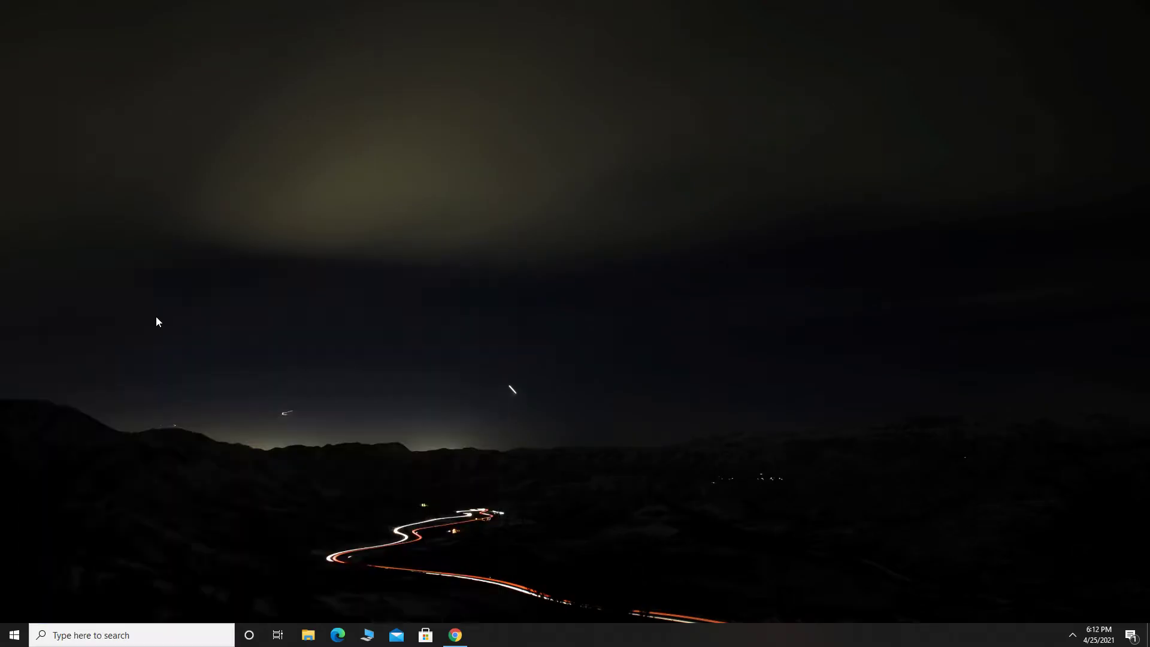
left_click_drag(544, 58, 567, 54)
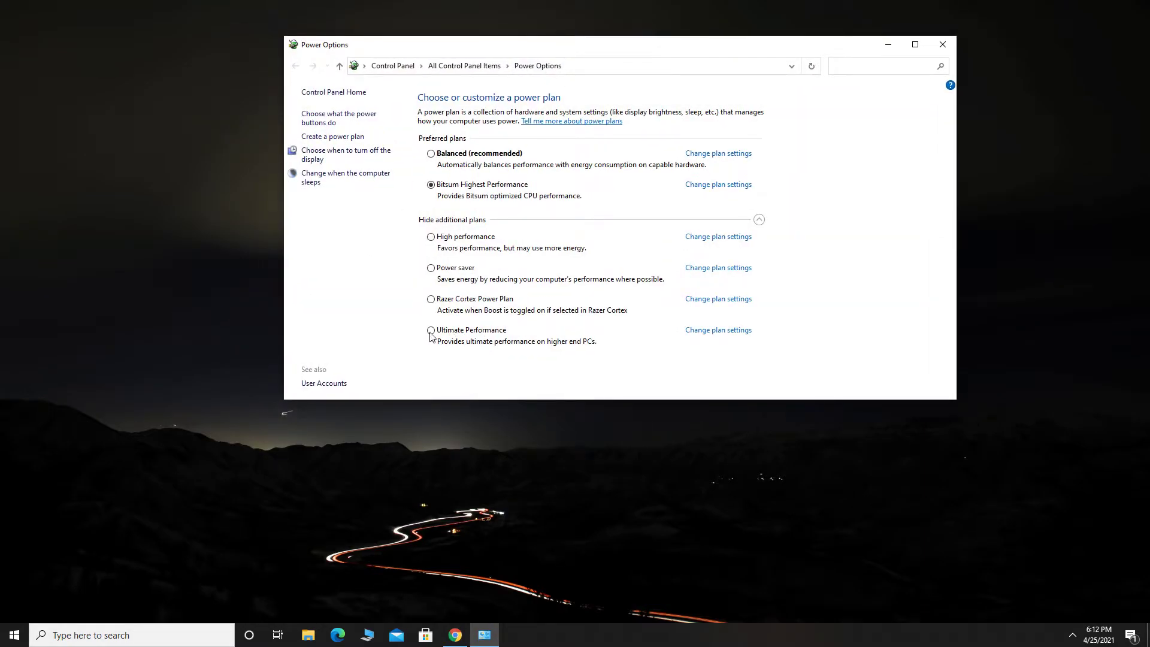
left_click(942, 44)
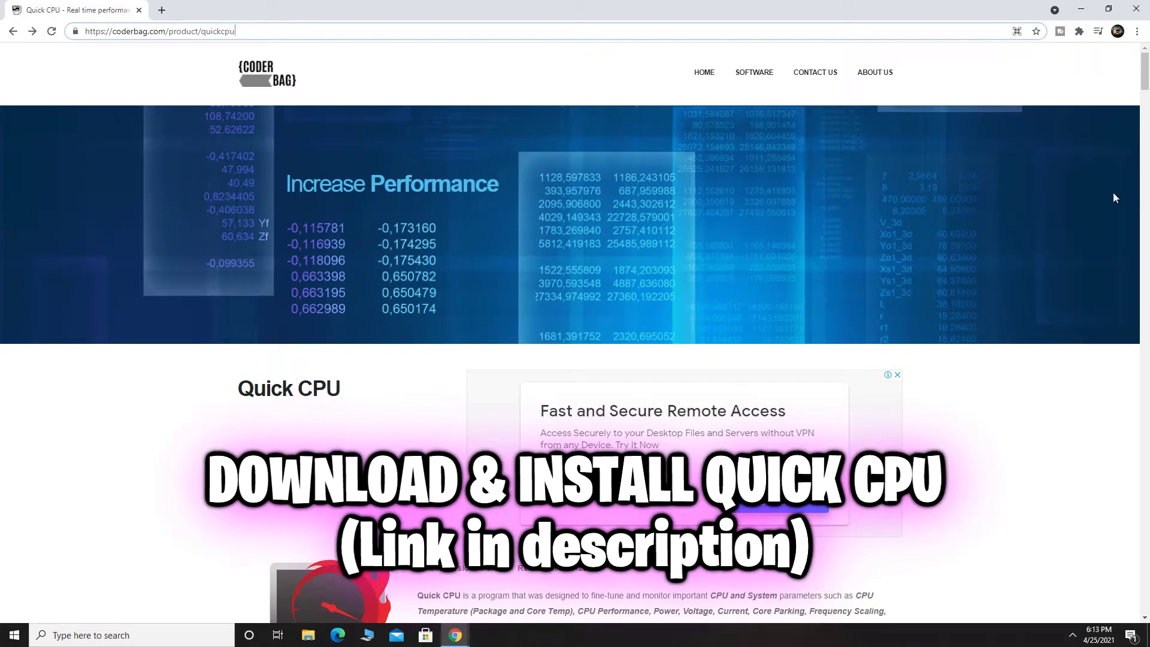
Download the 64-bit release of Quick CPU 3.5.0.0 from the coderbag.com/product/quickcpu page in Chrome
mouse_move(236, 31)
left_mouse_down()
mouse_move(89, 36)
mouse_move(237, 33)
left_mouse_up()
left_click_drag(1144, 77, 1141, 541)
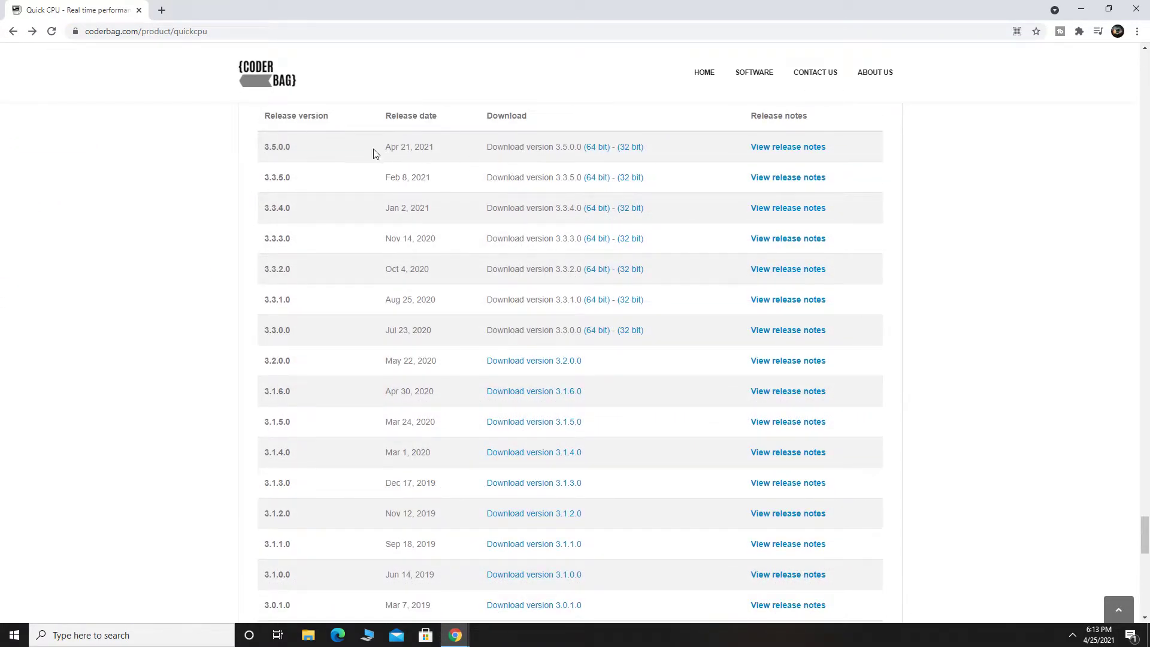
left_click(599, 151)
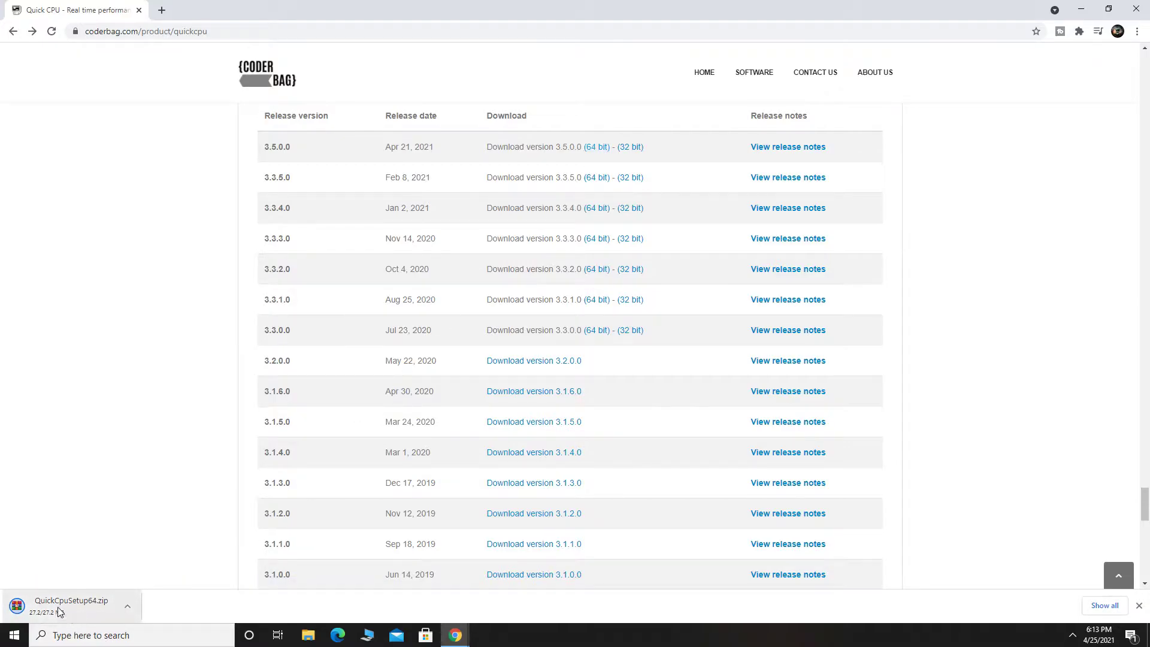
Extract the QuickCpuSetup64 archive on the desktop and place the extracted installer next to it
left_click_drag(486, 91, 555, 153)
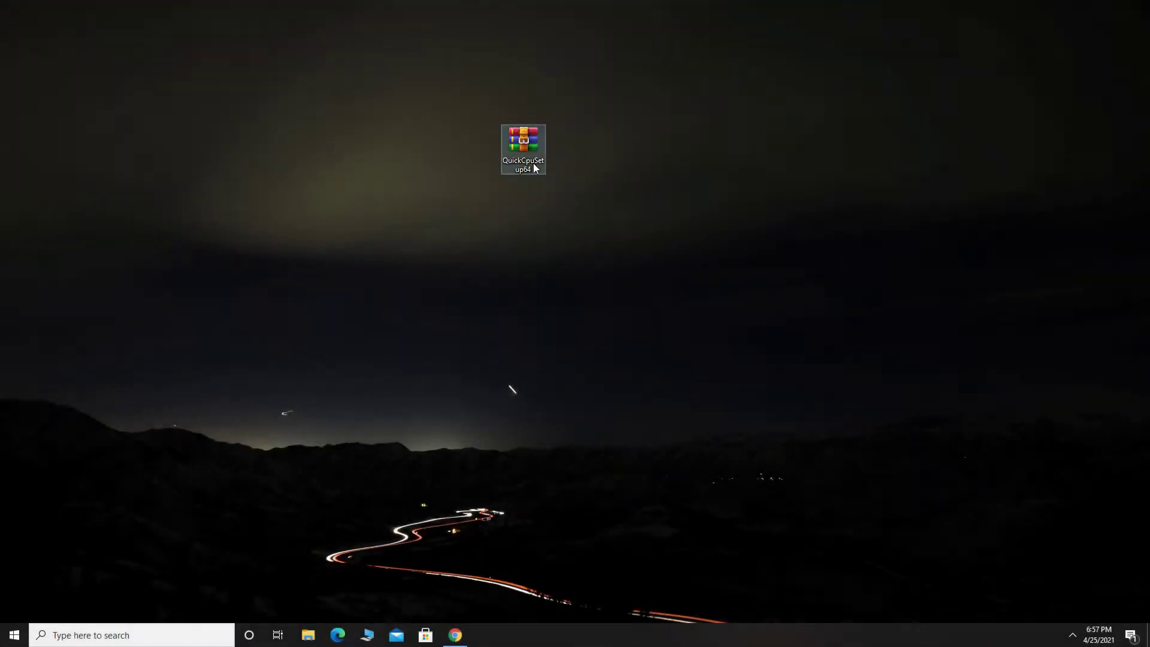
right_click(533, 161)
left_click(588, 238)
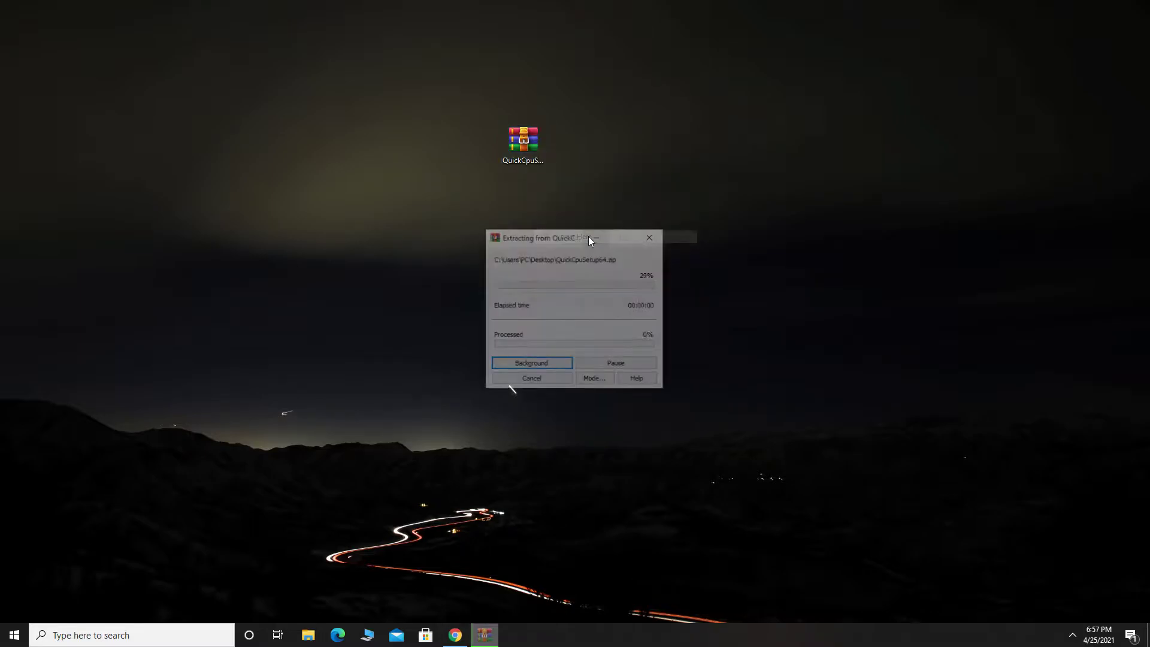
left_click_drag(30, 32, 474, 200)
Install Quick CPU x64 with its setup wizard, accepting the license terms, and launch QuickCPU with administrator permission
double_click(466, 147)
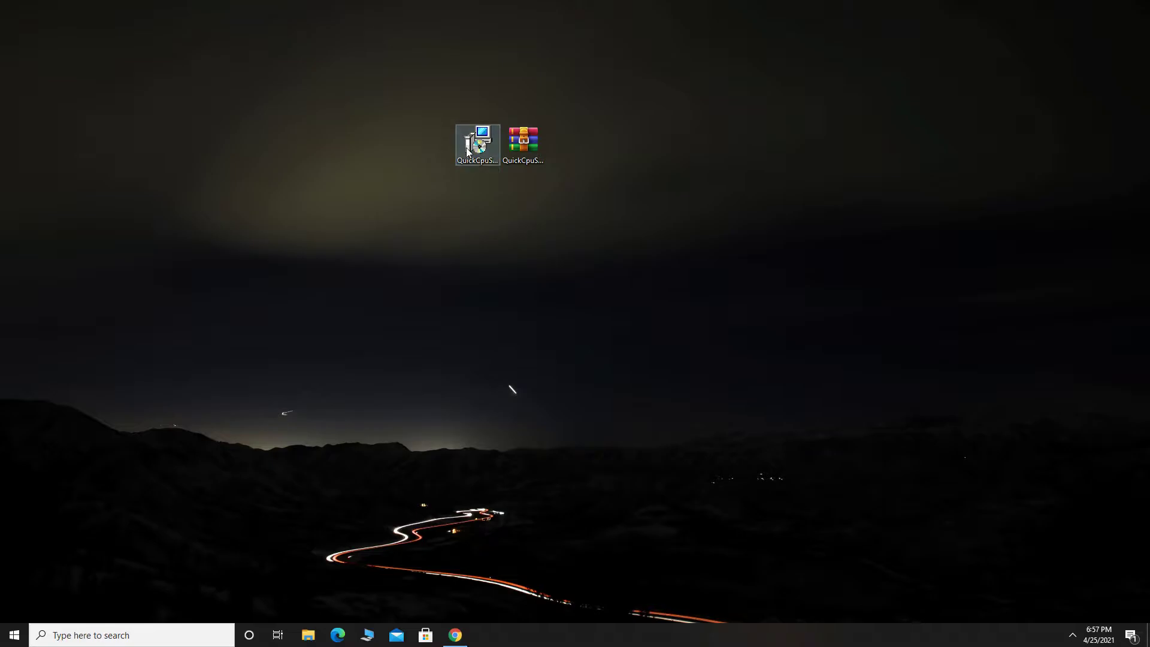
left_click(637, 410)
left_click(527, 383)
left_click(630, 411)
left_click(630, 412)
left_click(628, 412)
left_click(514, 399)
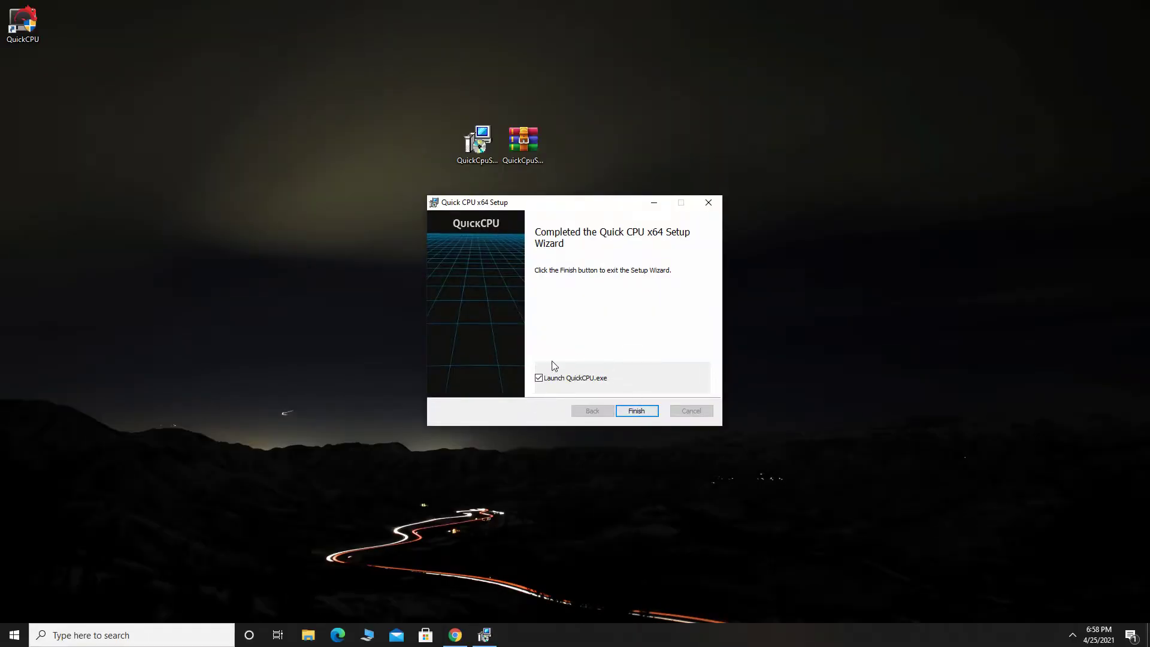
left_click(638, 412)
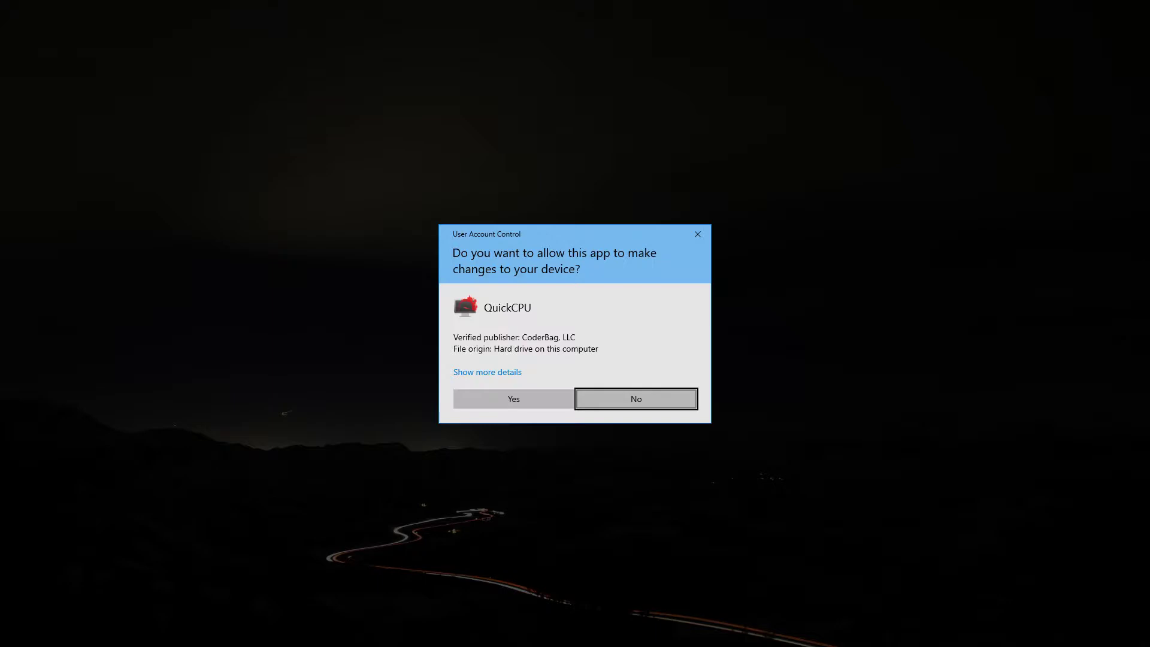
left_click(513, 398)
left_click(510, 268)
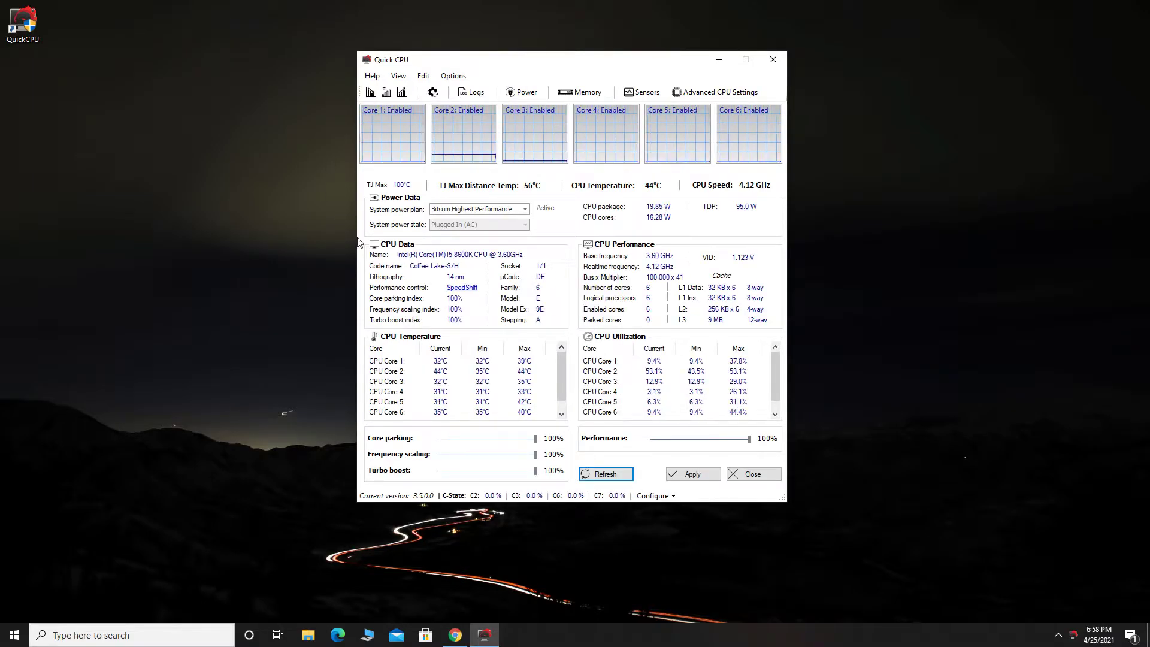
Choose the Ultimate Performance plan in Quick CPU, put core parking, frequency scaling, turbo boost and performance at 100%, and apply
left_click(478, 211)
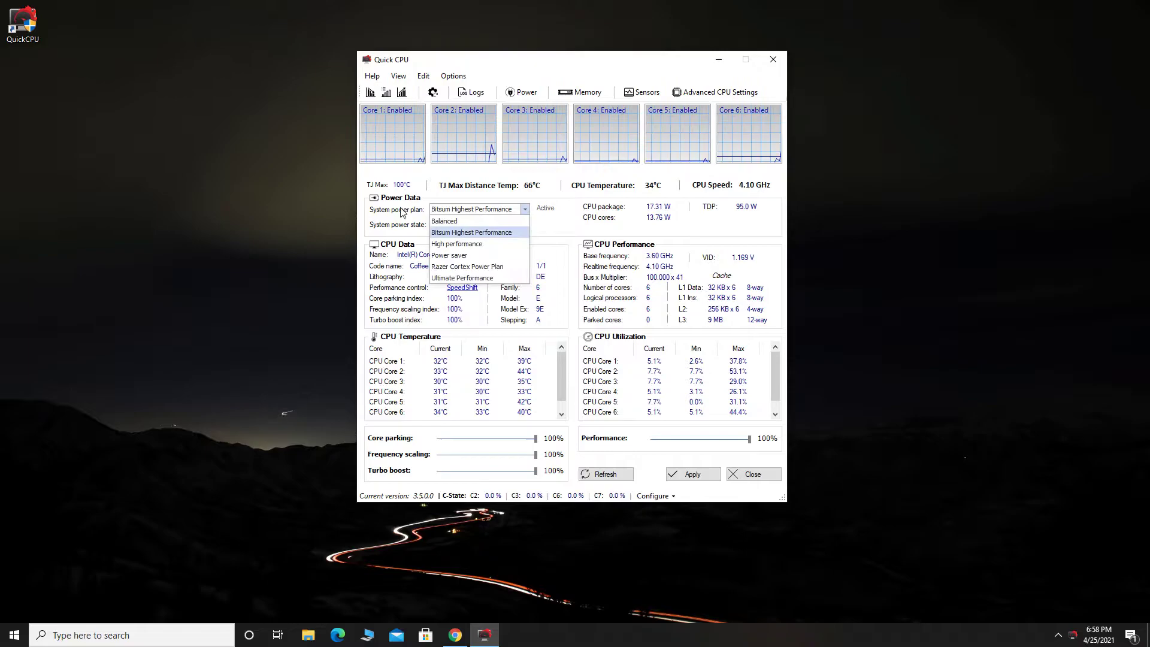
left_click(462, 278)
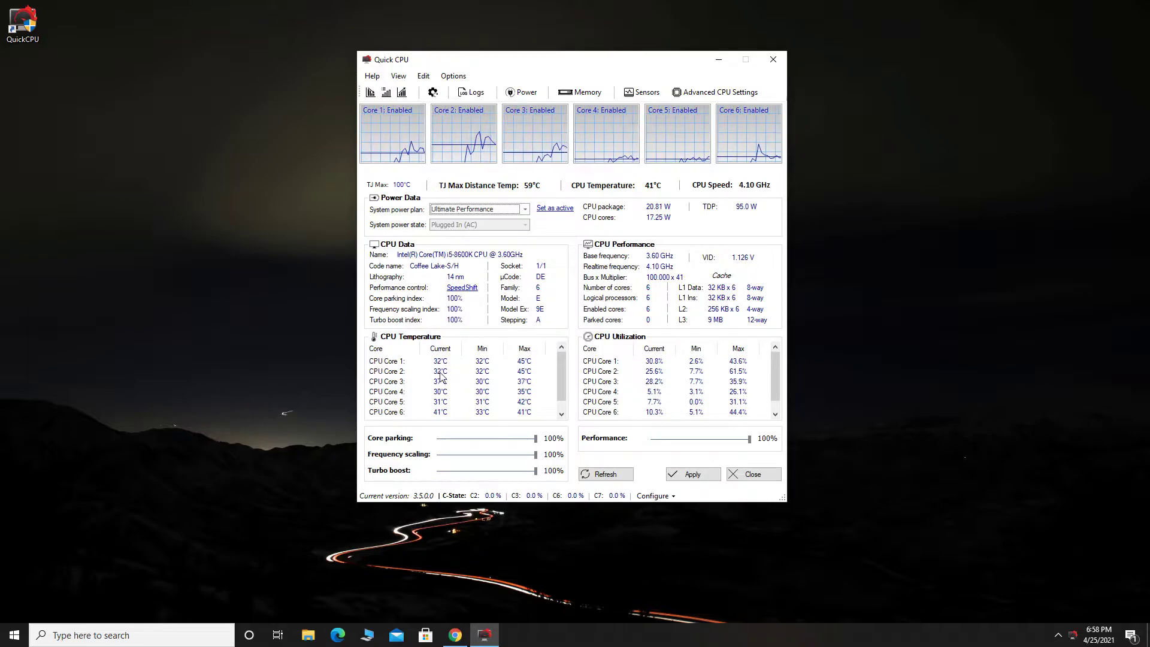
left_click_drag(535, 442, 517, 473)
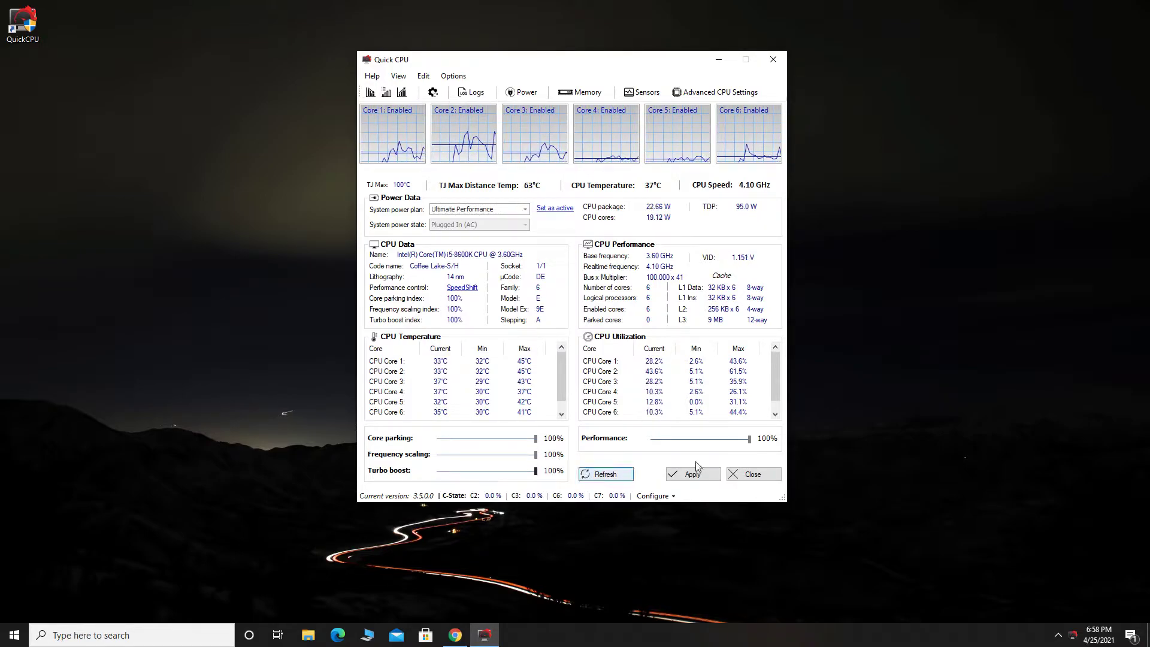
mouse_move(751, 444)
left_mouse_down()
mouse_move(719, 443)
mouse_move(752, 442)
left_mouse_up()
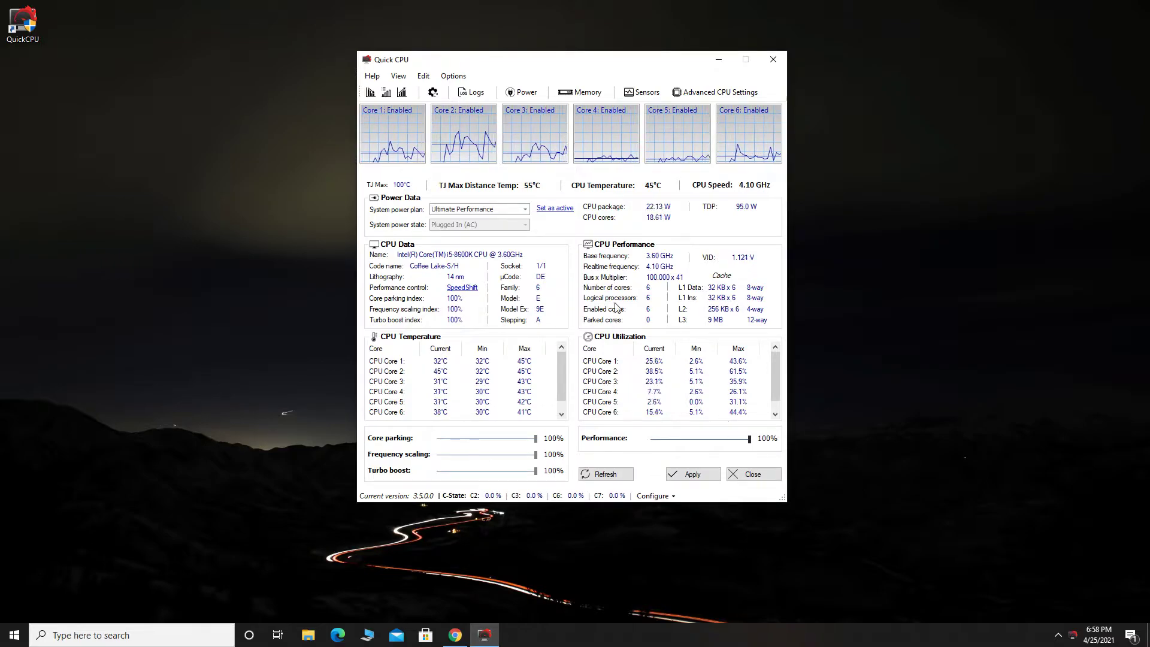
left_click(692, 475)
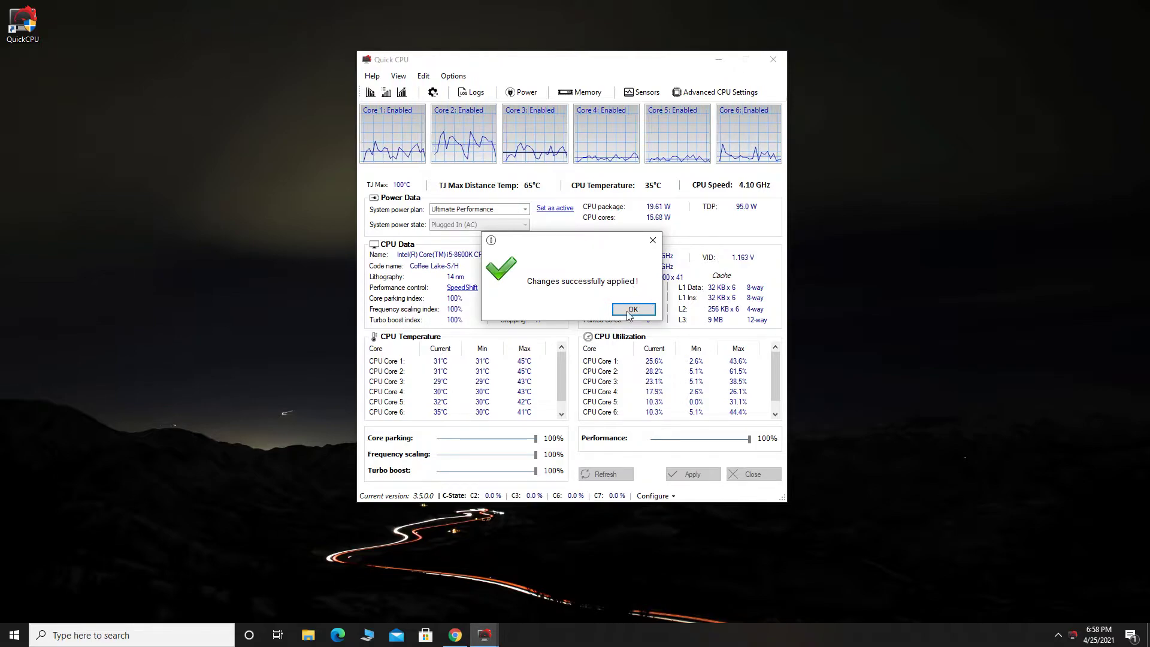
left_click(632, 310)
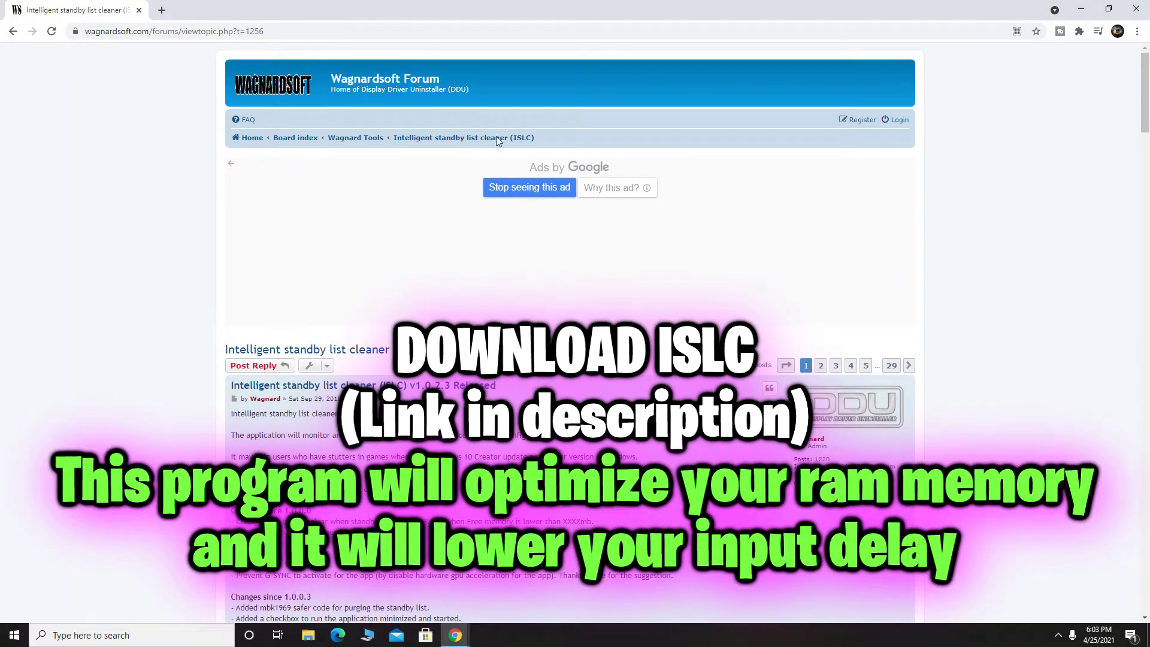
Open the official download of Intelligent standby list cleaner (ISLC) v1.0.2.3 from its Wagnardsoft forum topic in Chrome
left_click(246, 31)
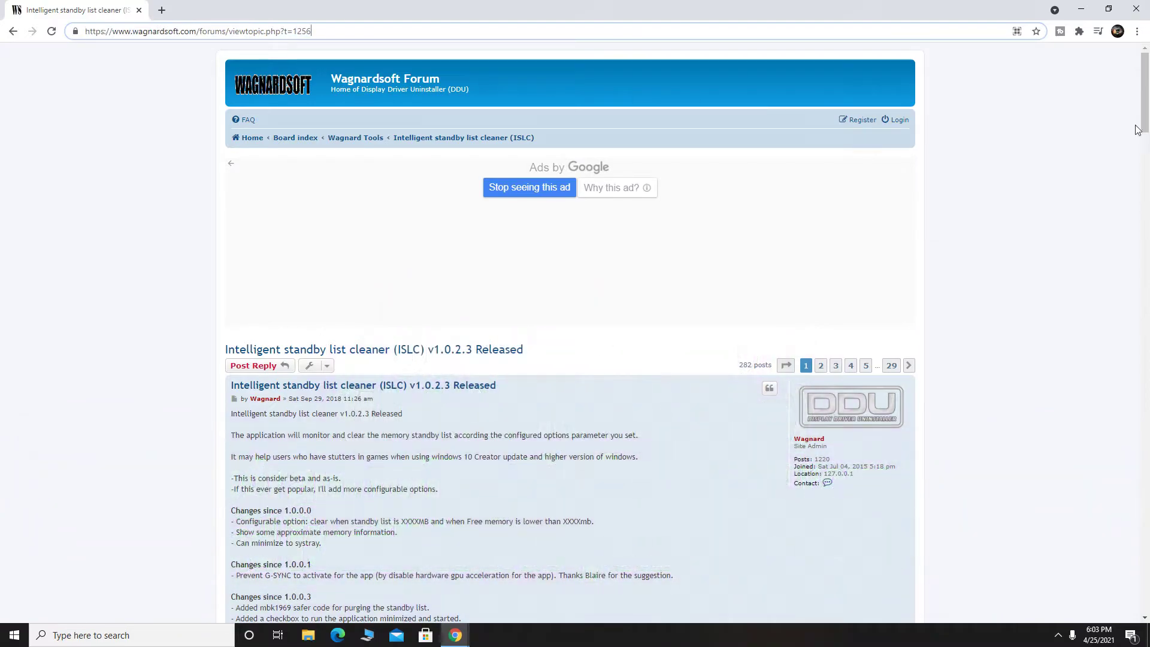
left_click_drag(1141, 124, 1145, 286)
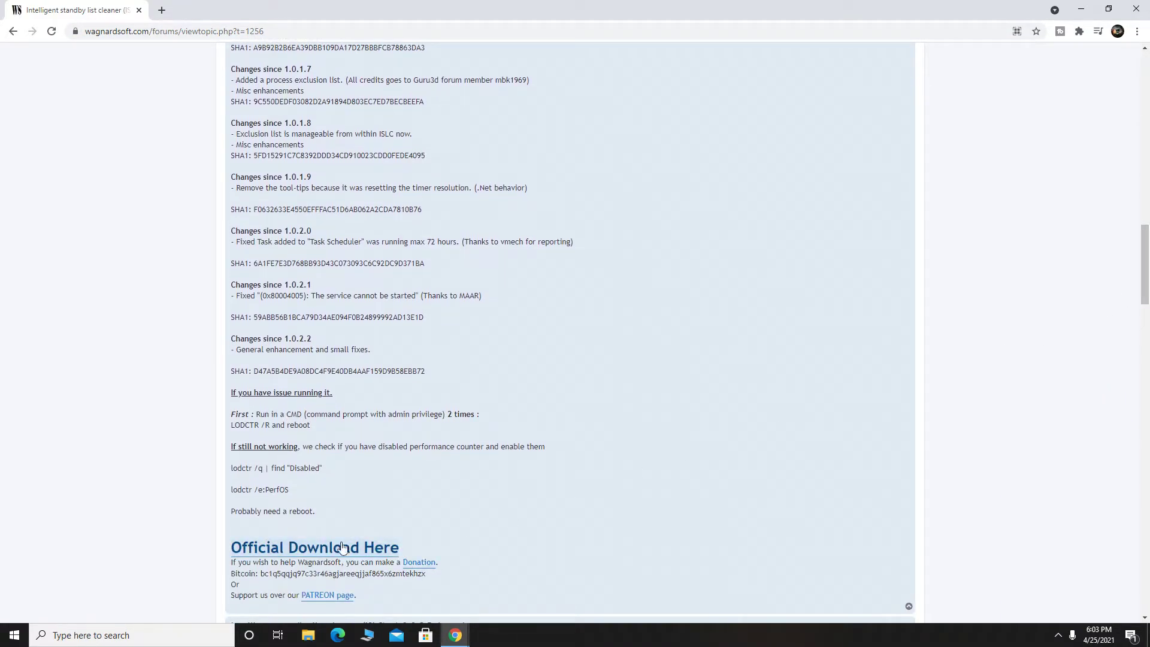
left_click(323, 547)
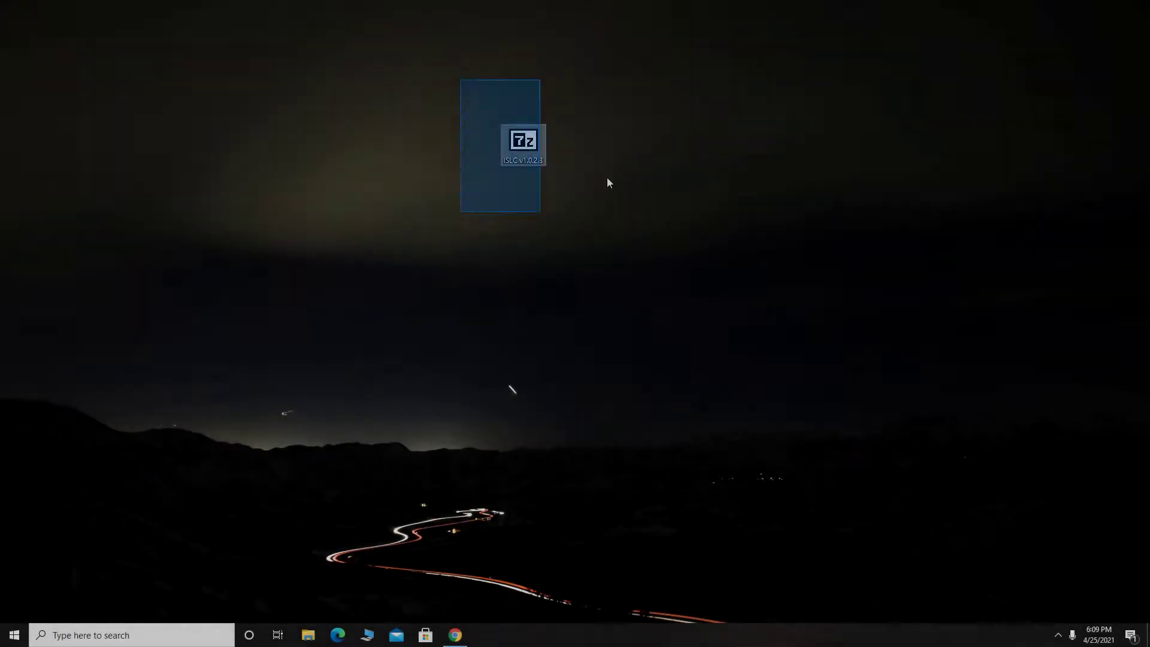
Extract the ISLC v1.0.2.3 archive on the desktop into its own folder
left_click_drag(608, 183, 607, 129)
right_click(519, 145)
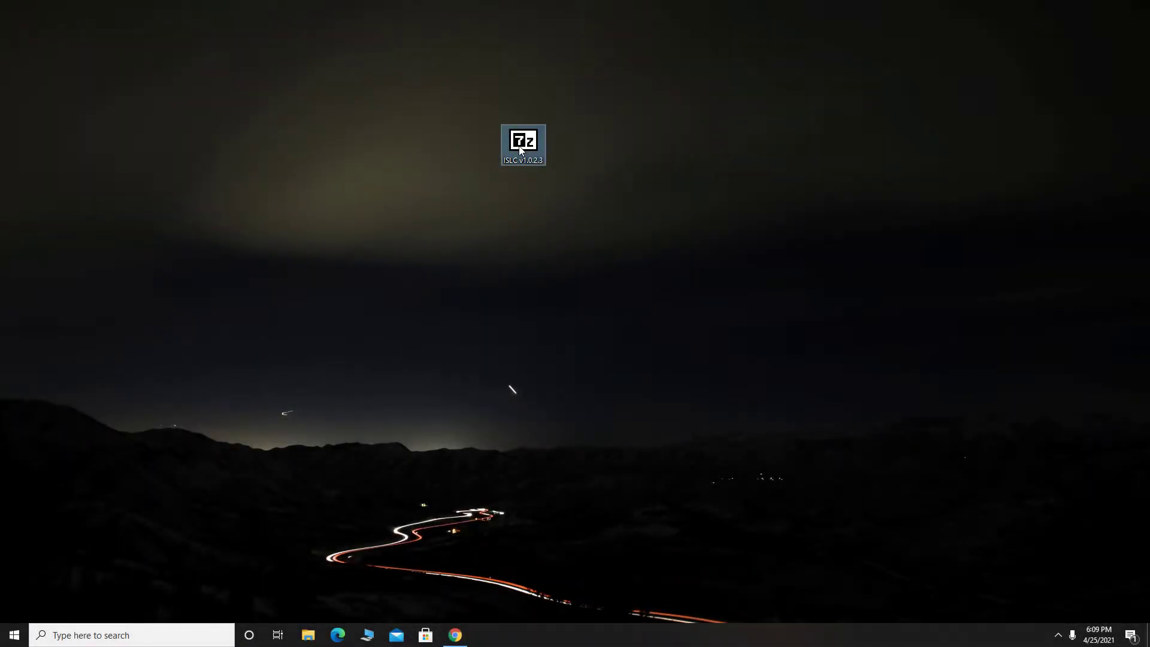
left_click(589, 359)
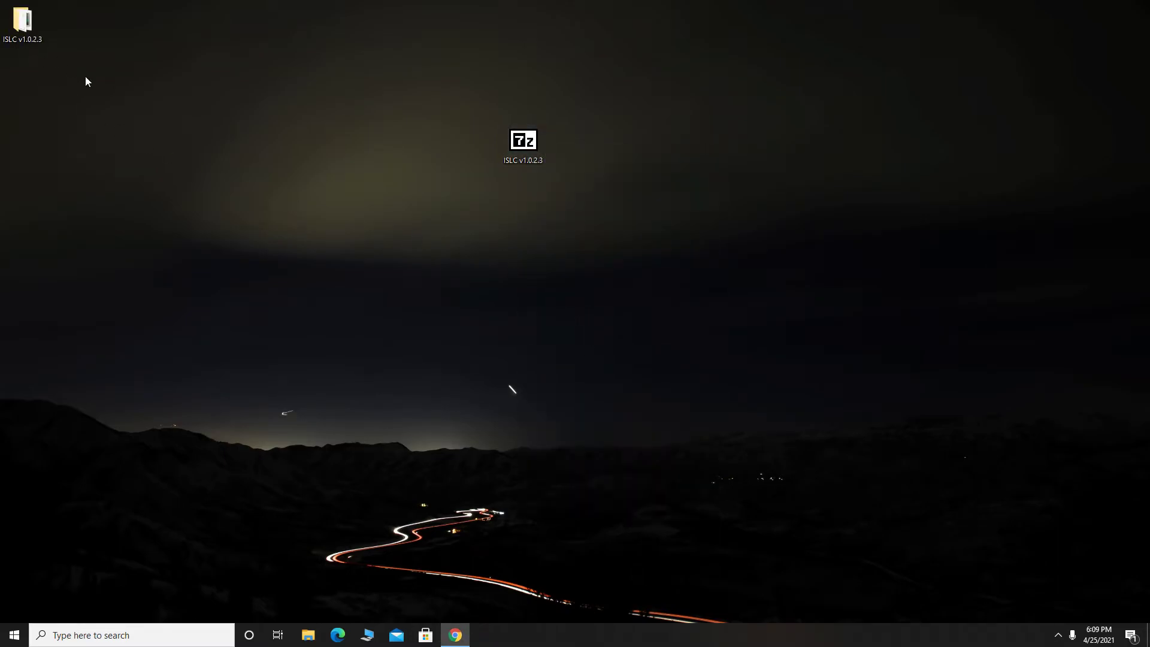
Run the Intelligent standby list cleaner ISLC application from the ISLC v1.0.2.3 folder as administrator, and close the folder
left_click_drag(492, 206, 496, 219)
double_click(477, 203)
left_click(498, 179)
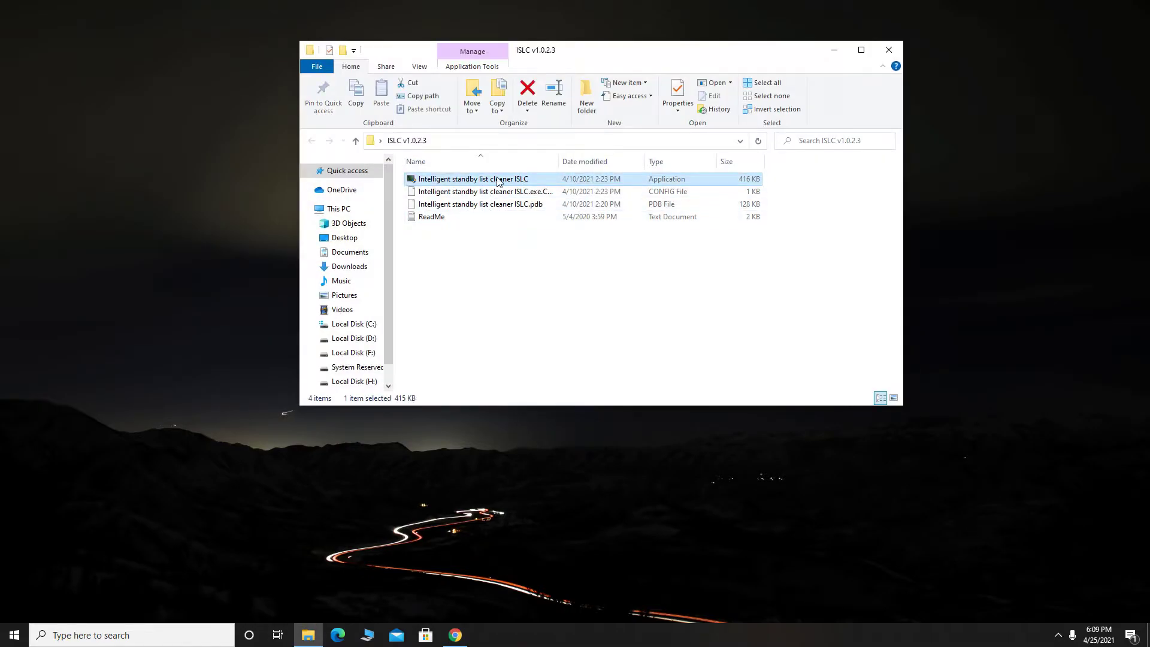
right_click(499, 179)
left_click(567, 198)
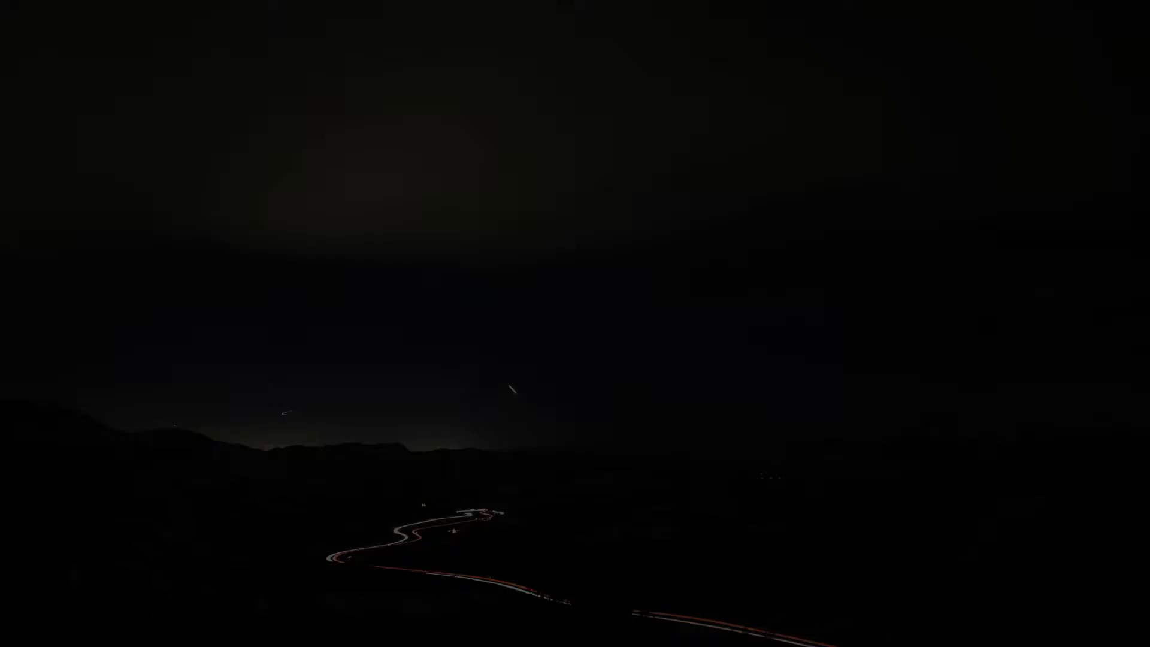
left_click(513, 398)
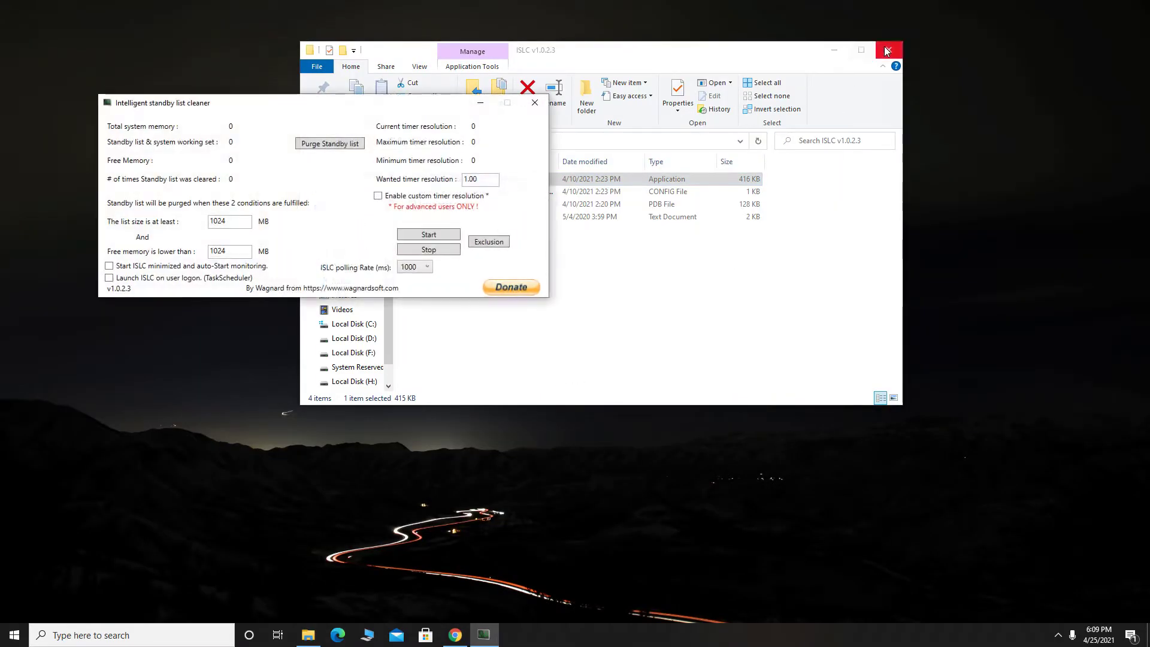
left_click(887, 51)
left_click_drag(417, 111, 639, 92)
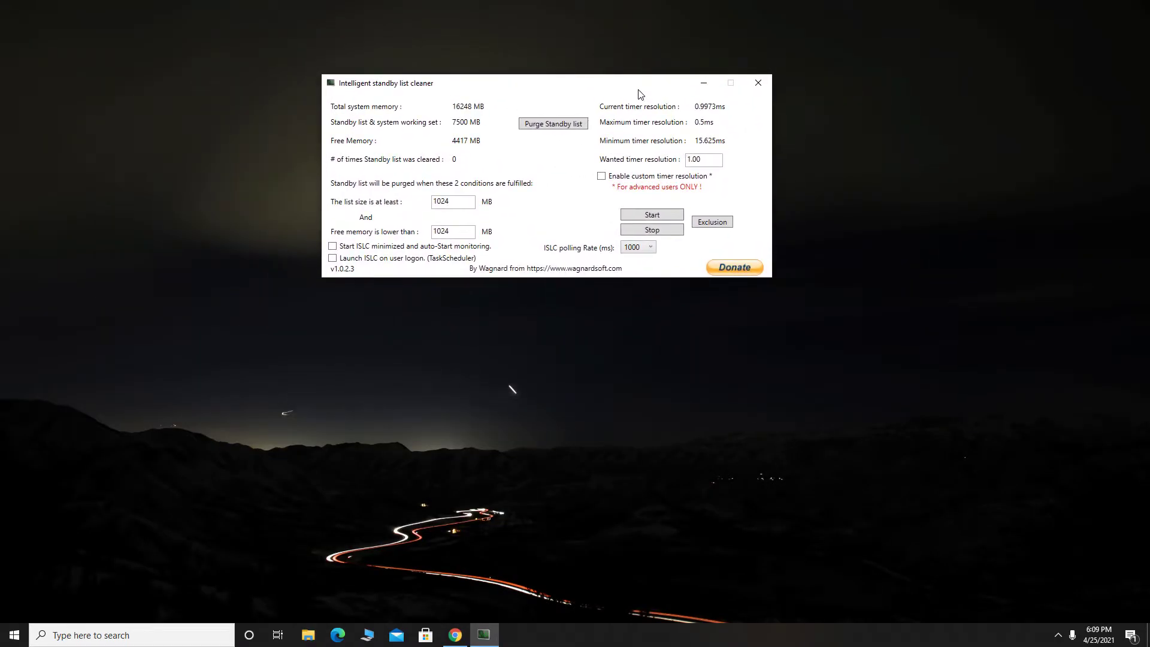
Set the purge conditions to a list size of at least 1024 MB and free memory lower than 8196 MB
double_click(435, 204)
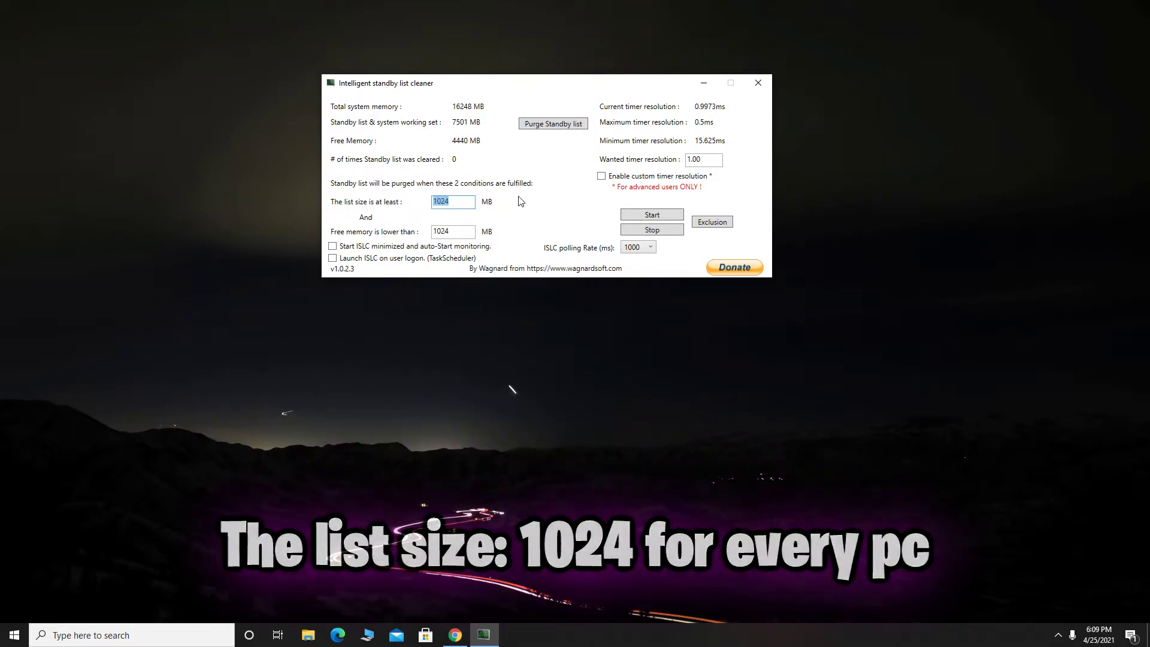
type("1")
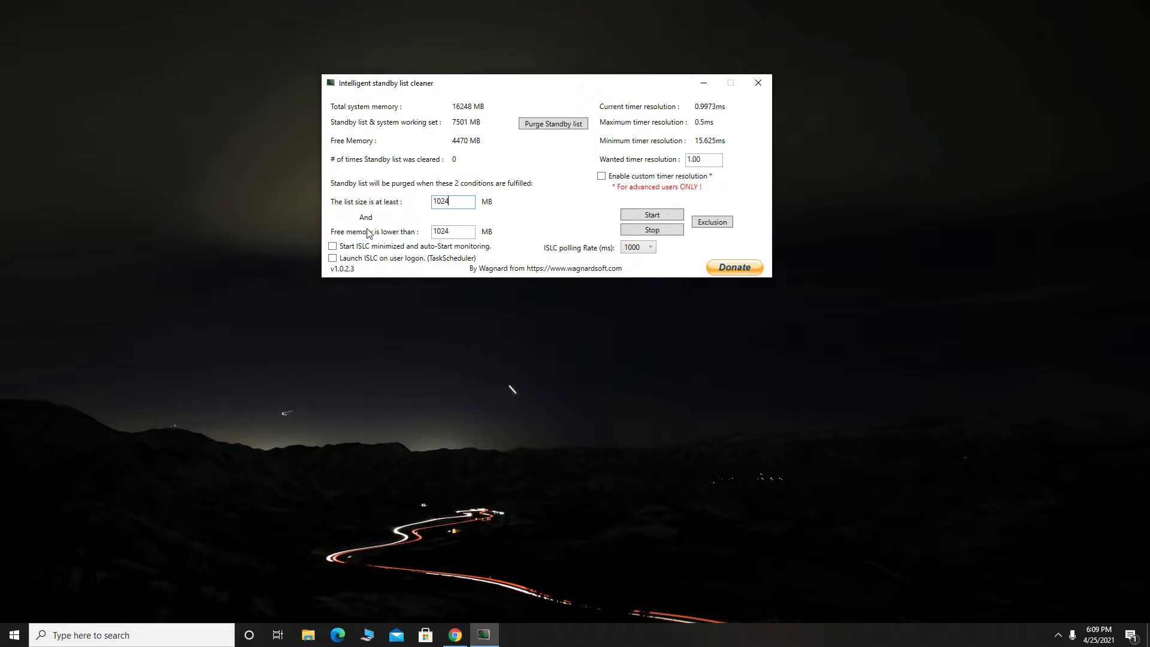
double_click(439, 232)
key("BackSpace")
left_click_drag(464, 226, 397, 237)
Enable a custom timer resolution of 0.50, keep the ISLC polling rate at 1000 ms, and start monitoring
left_click_drag(711, 167, 651, 163)
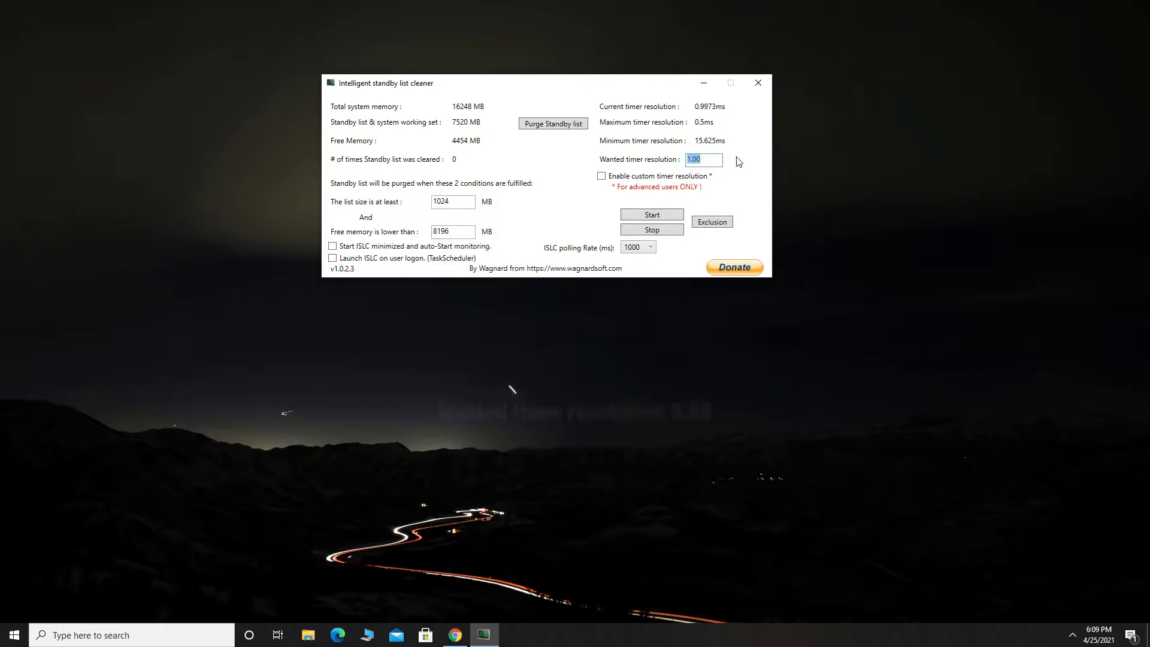
type("5")
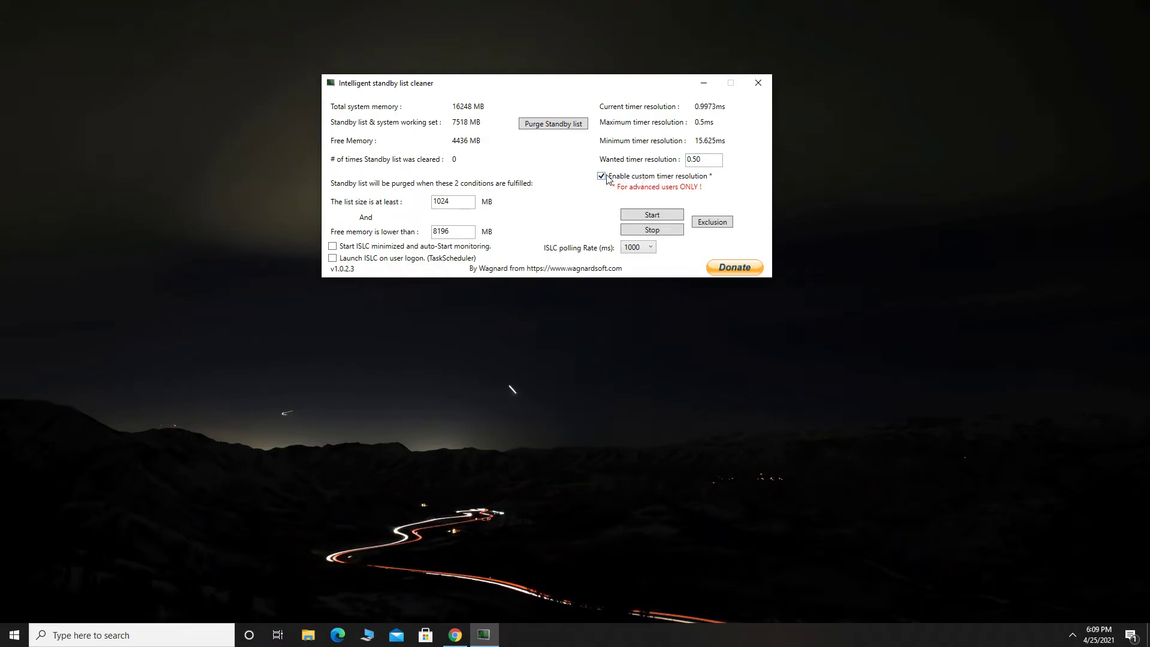
left_click(640, 255)
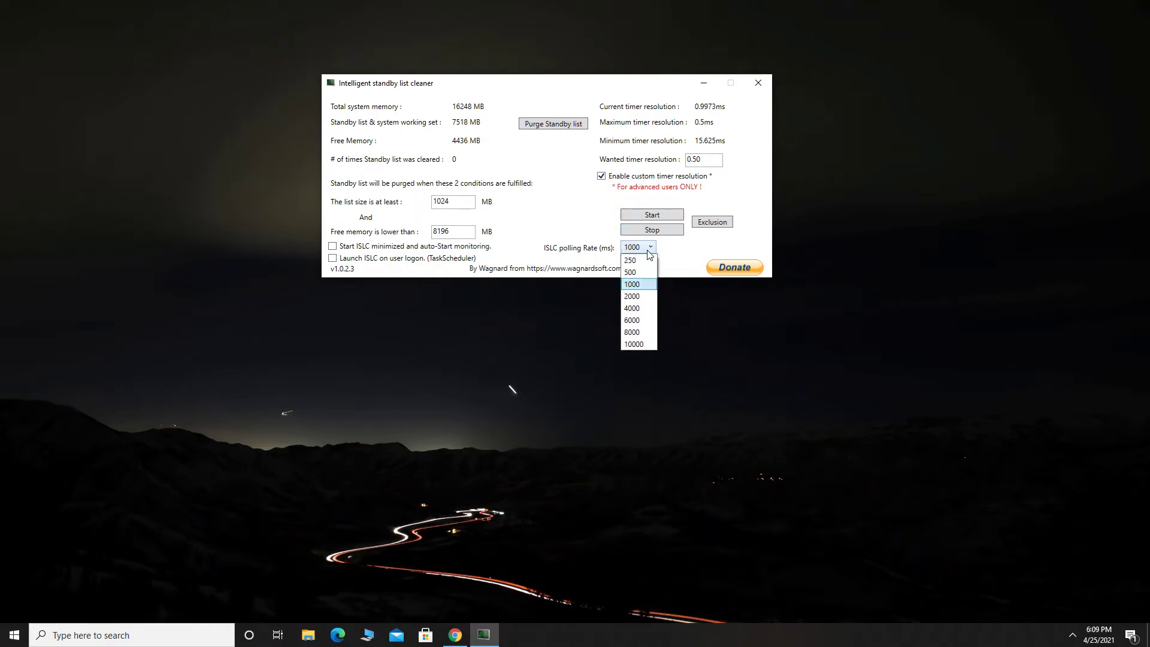
left_click(634, 285)
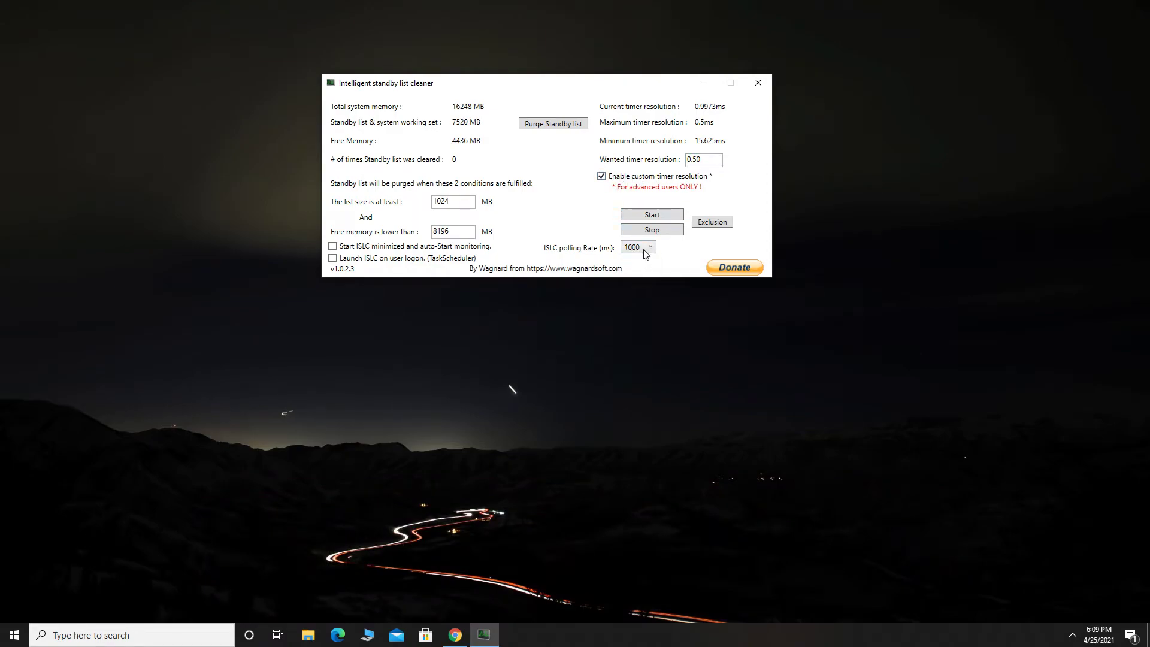
left_click(653, 214)
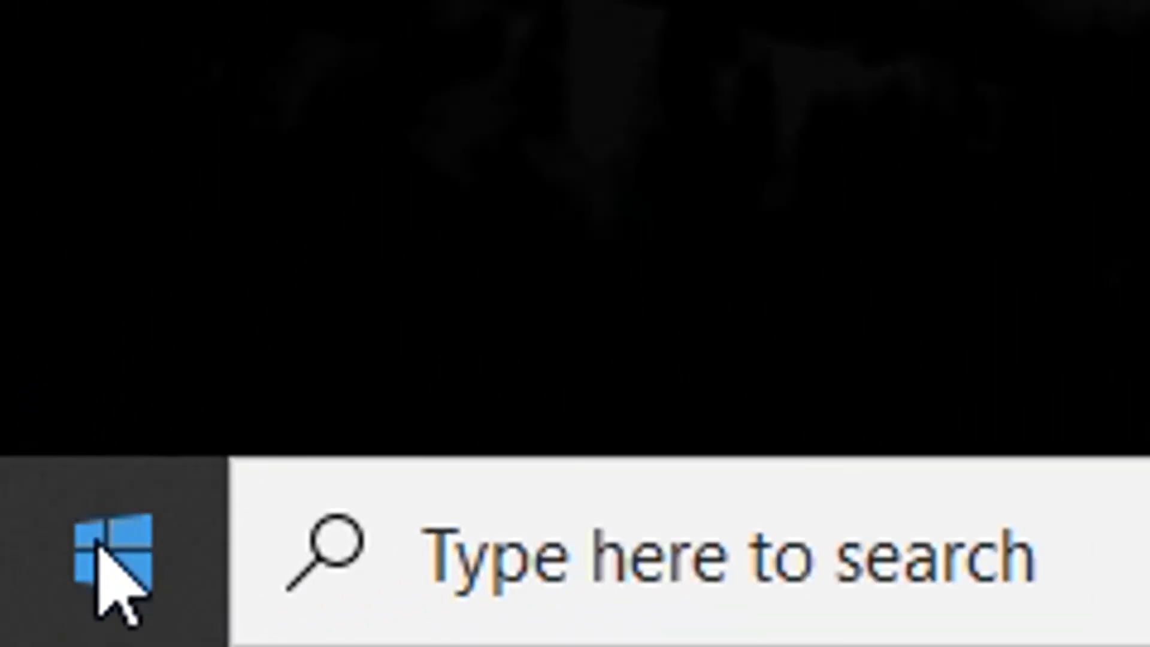
In the Windows startup apps settings, turn off Java Update Scheduler, Microsoft OneDrive, Skype, Viber and µTorrent
left_click(97, 546)
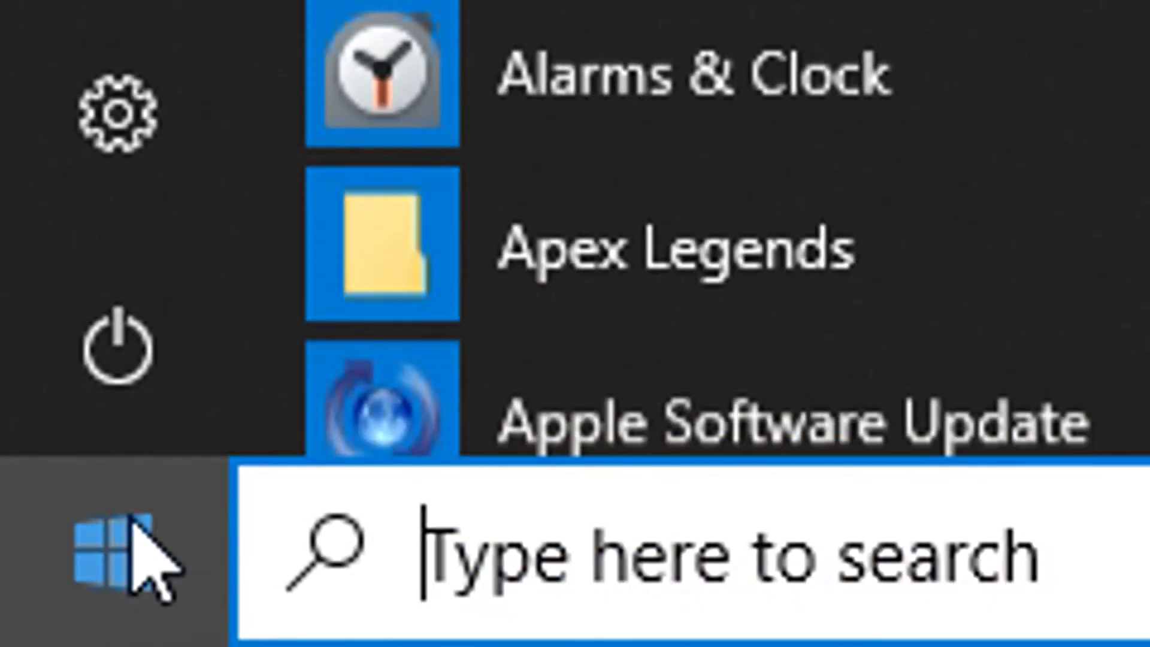
mouse_move(110, 174)
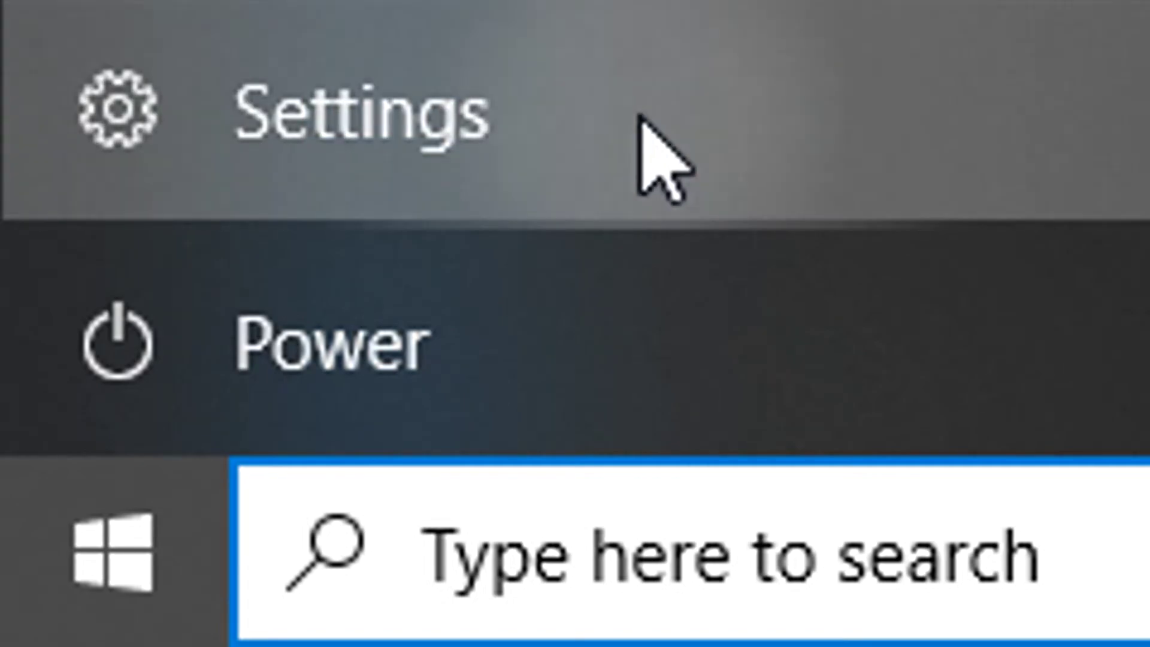
left_click(662, 159)
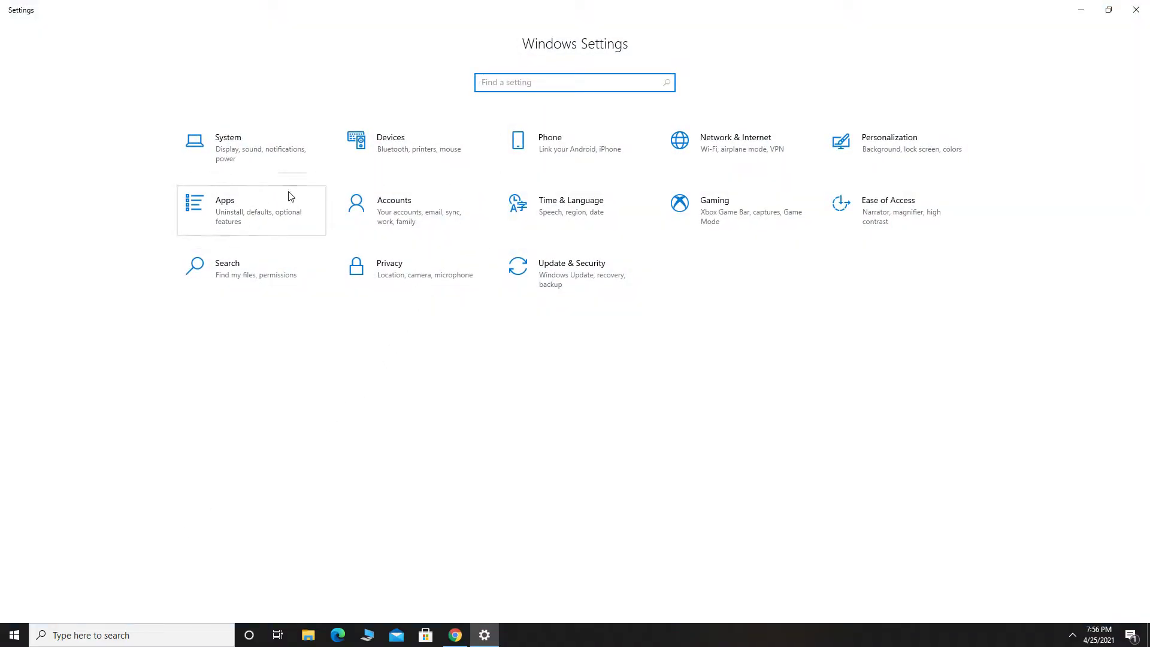
left_click(260, 216)
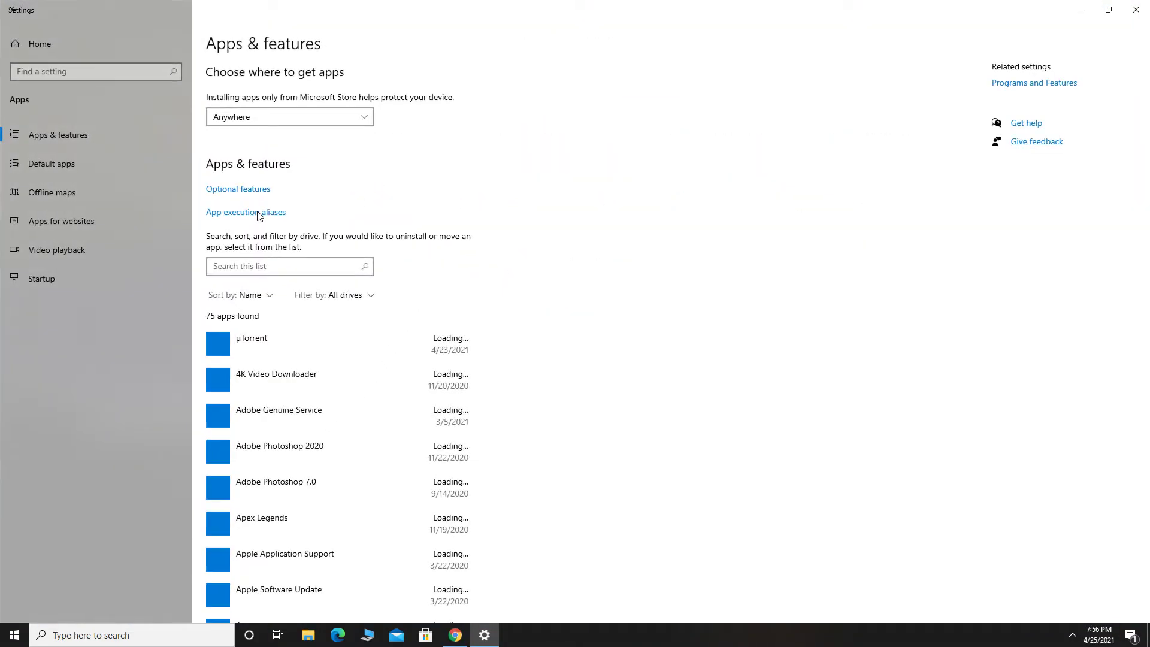
left_click(84, 279)
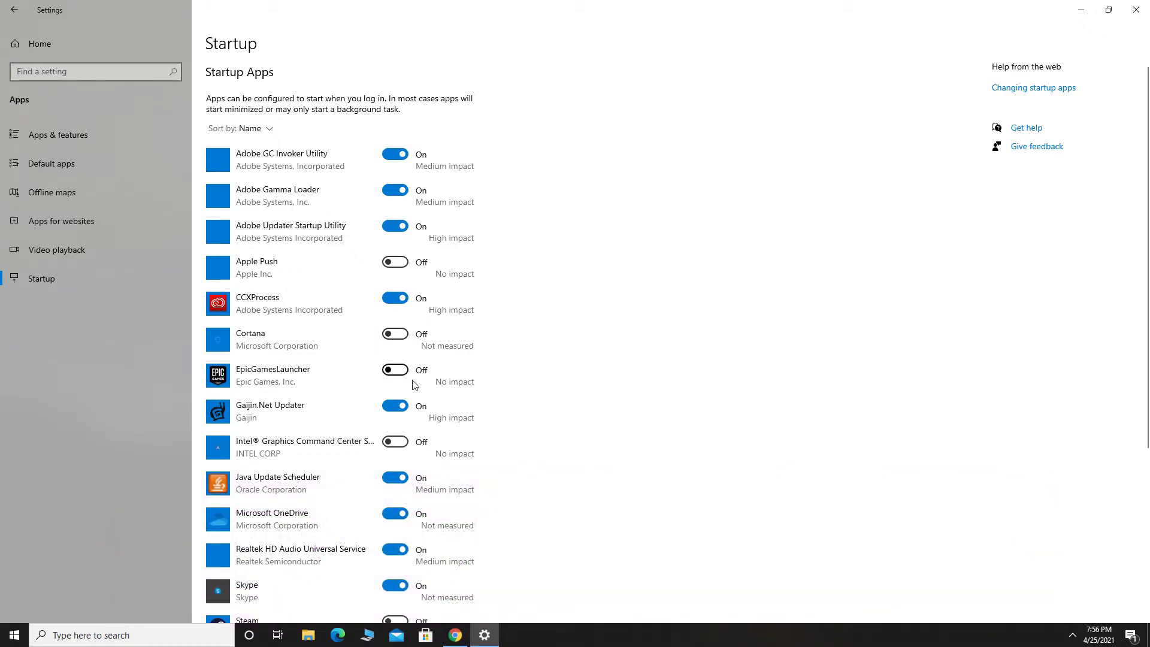
scroll(415, 384, "down", 2)
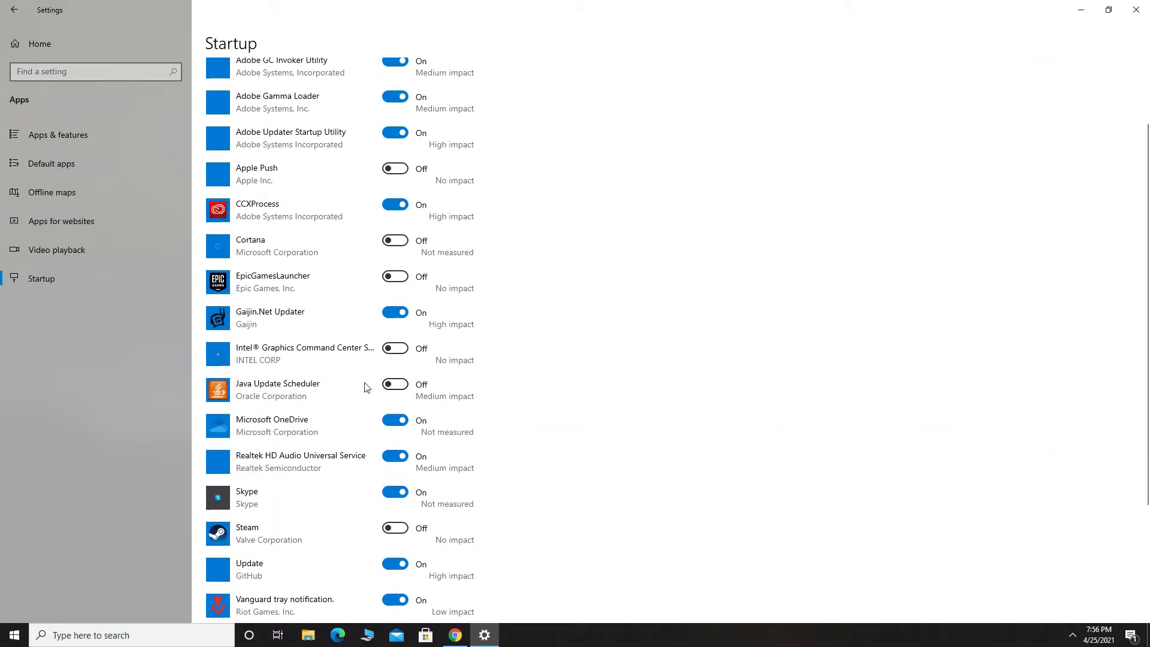
scroll(400, 339, "down", 2)
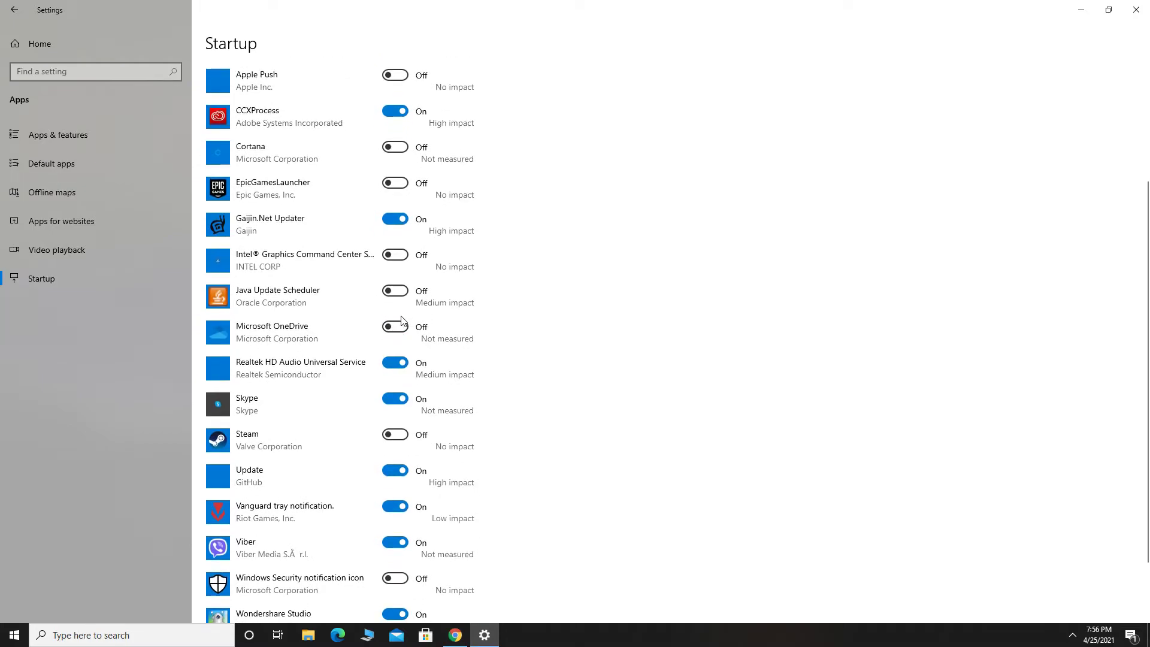
scroll(404, 321, "down", 2)
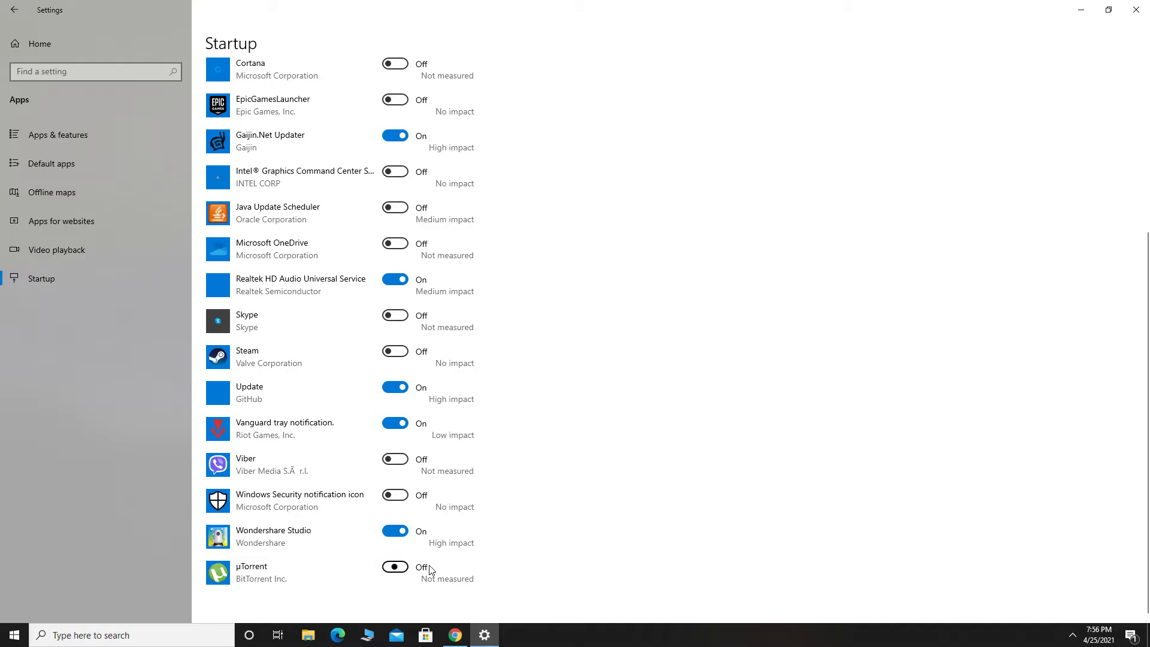
scroll(442, 426, "up", 6)
Find the "background apps" settings, turn off Groove Music and Hidden City, and switch off letting apps run in the background
left_click(145, 71)
type("background apps")
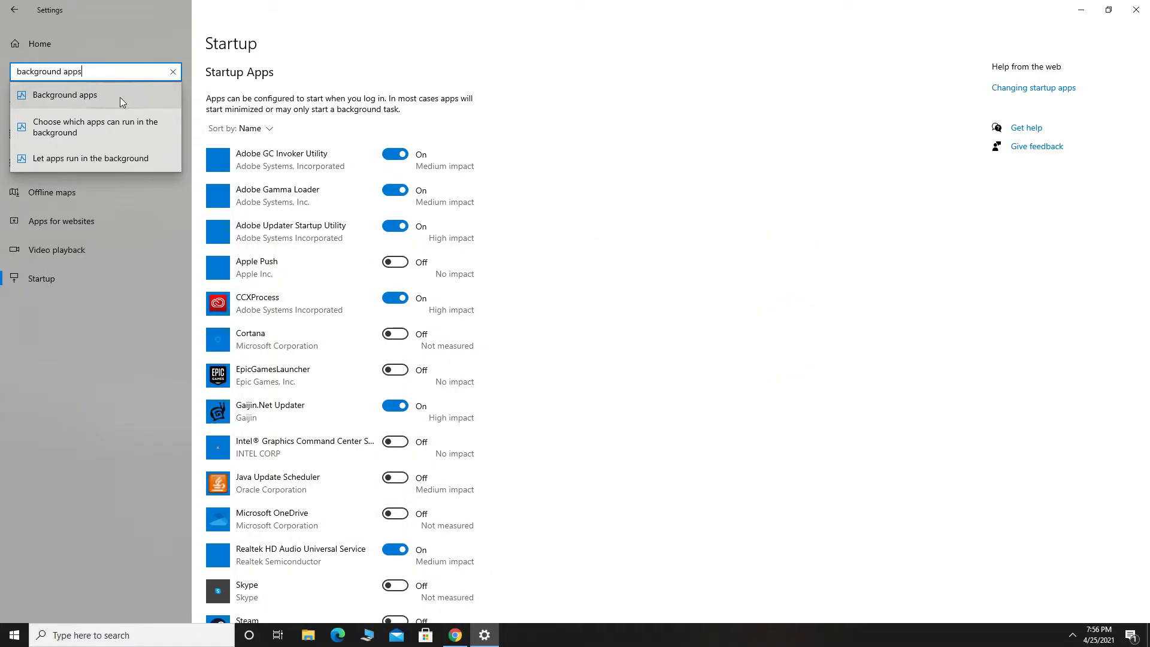
left_click(120, 97)
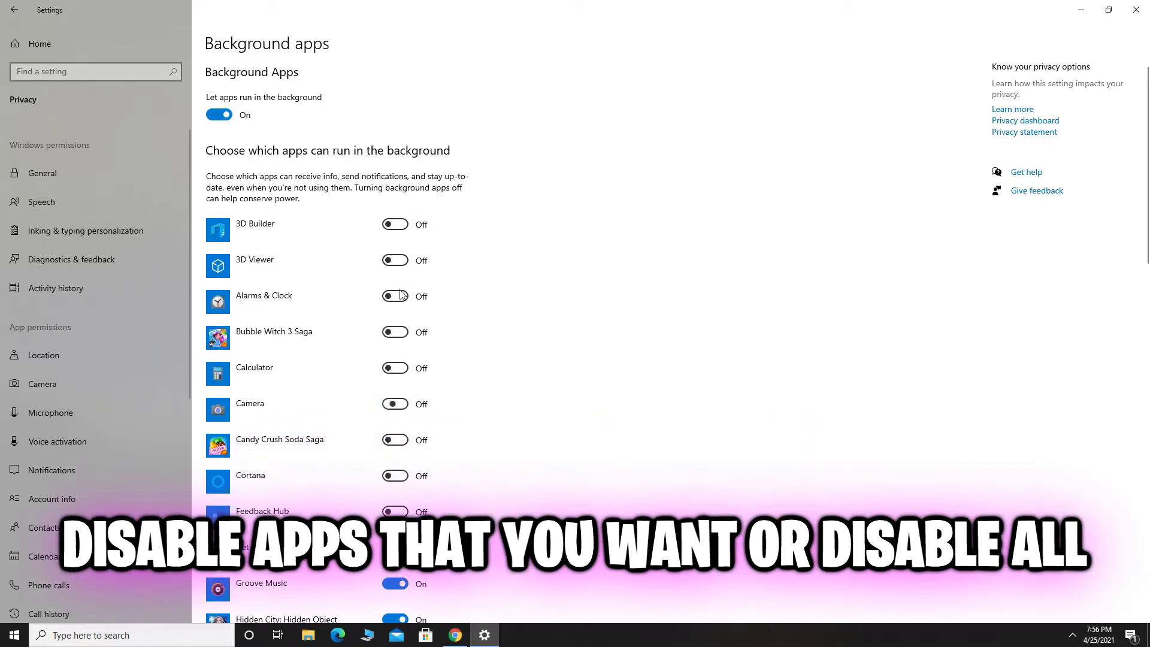
scroll(410, 380, "down", 5)
left_click(395, 209)
left_click(395, 246)
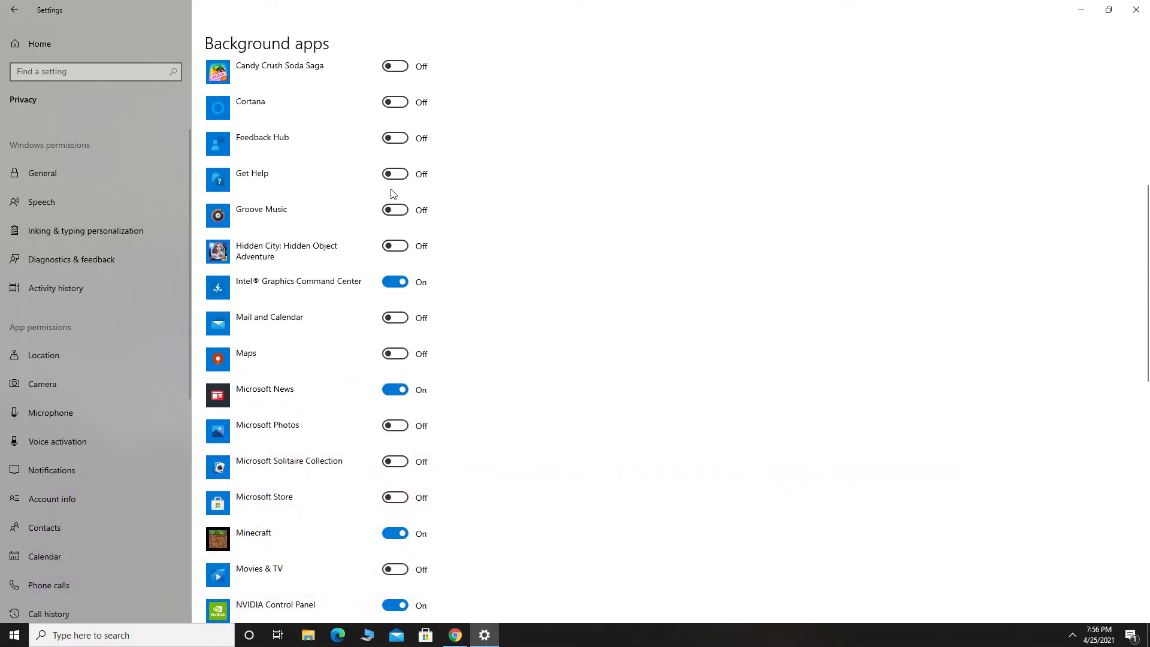
scroll(415, 226, "up", 5)
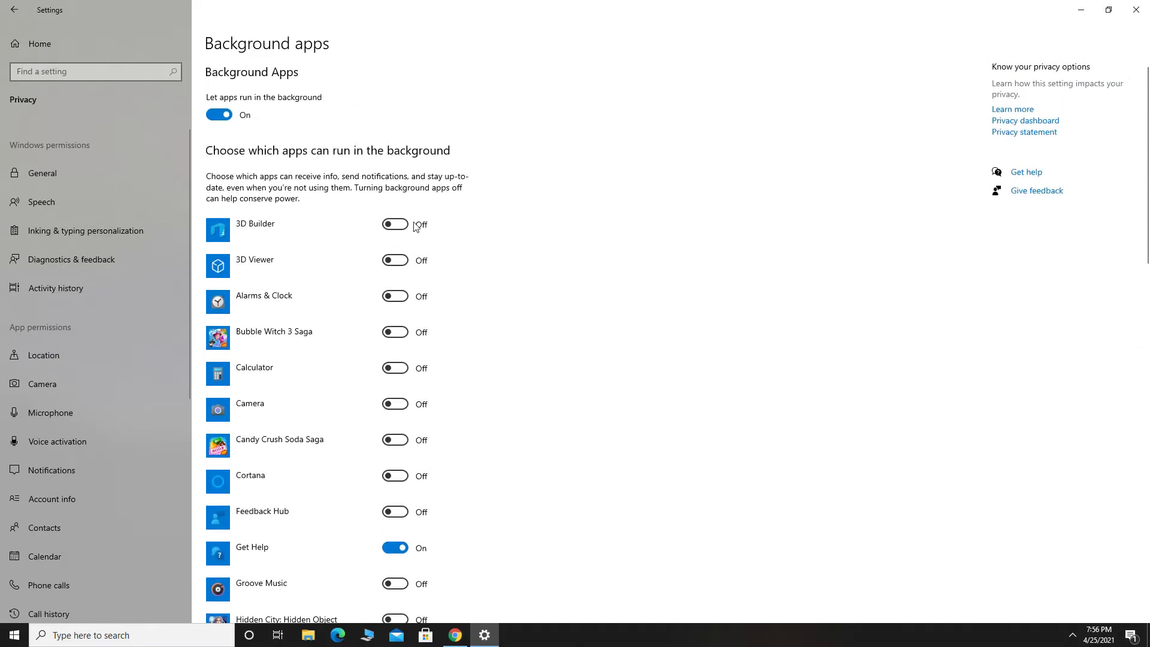
left_click(223, 116)
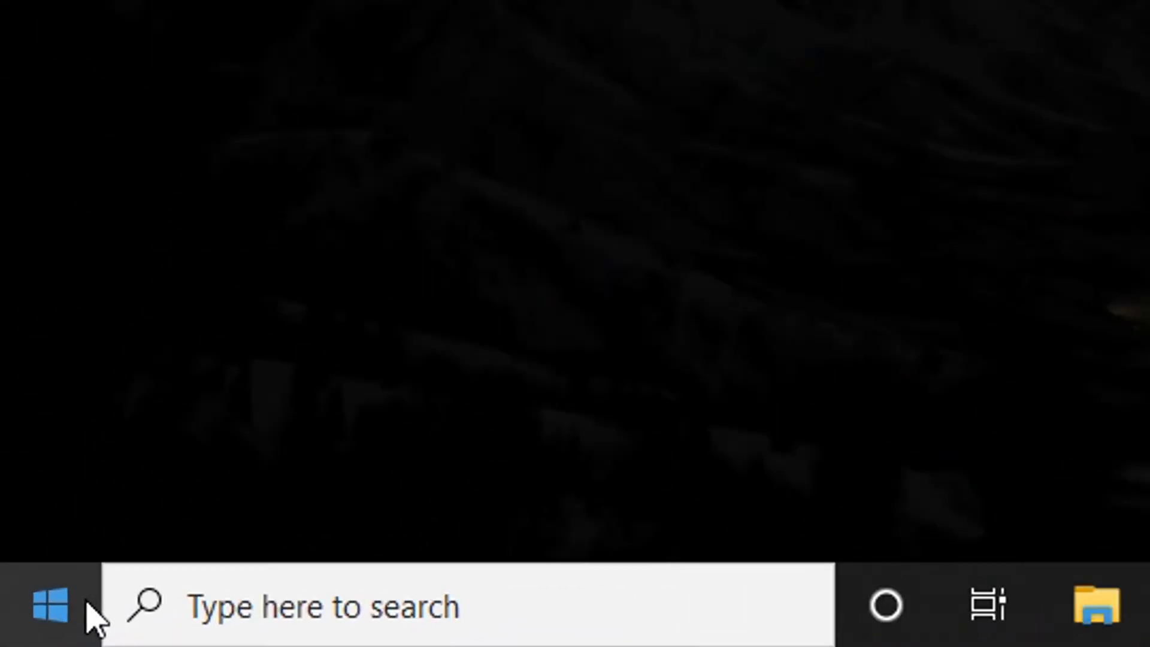
Check in the Windows Gaming settings that Xbox Game Bar is off and Game Mode is on
left_click(21, 636)
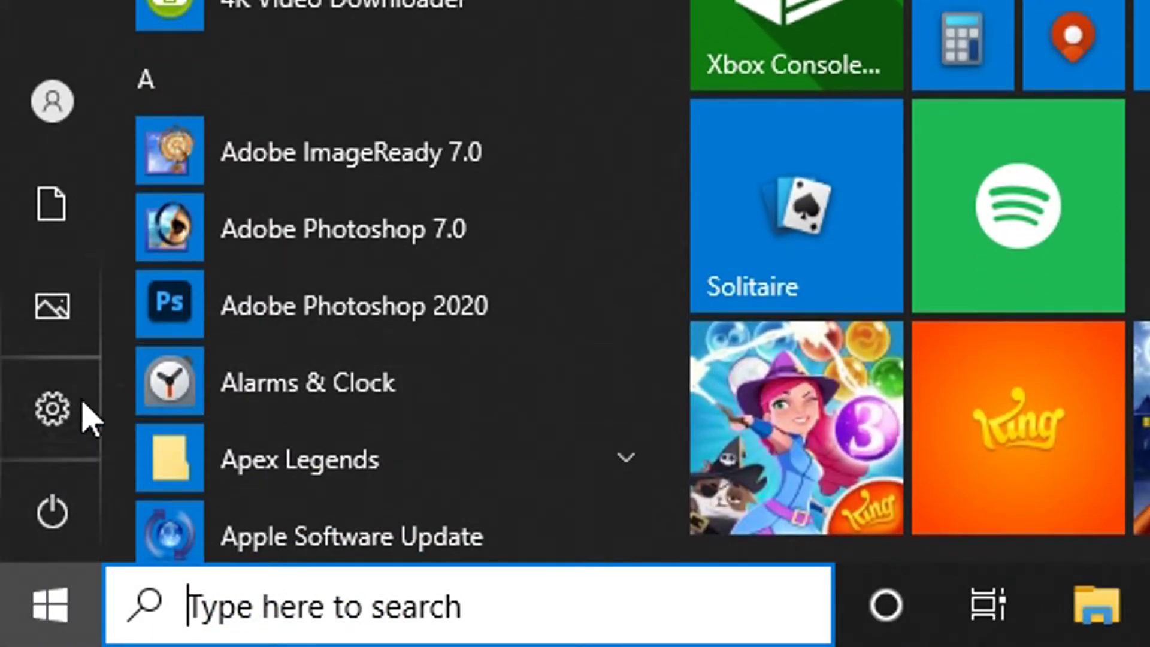
mouse_move(64, 410)
left_click(419, 436)
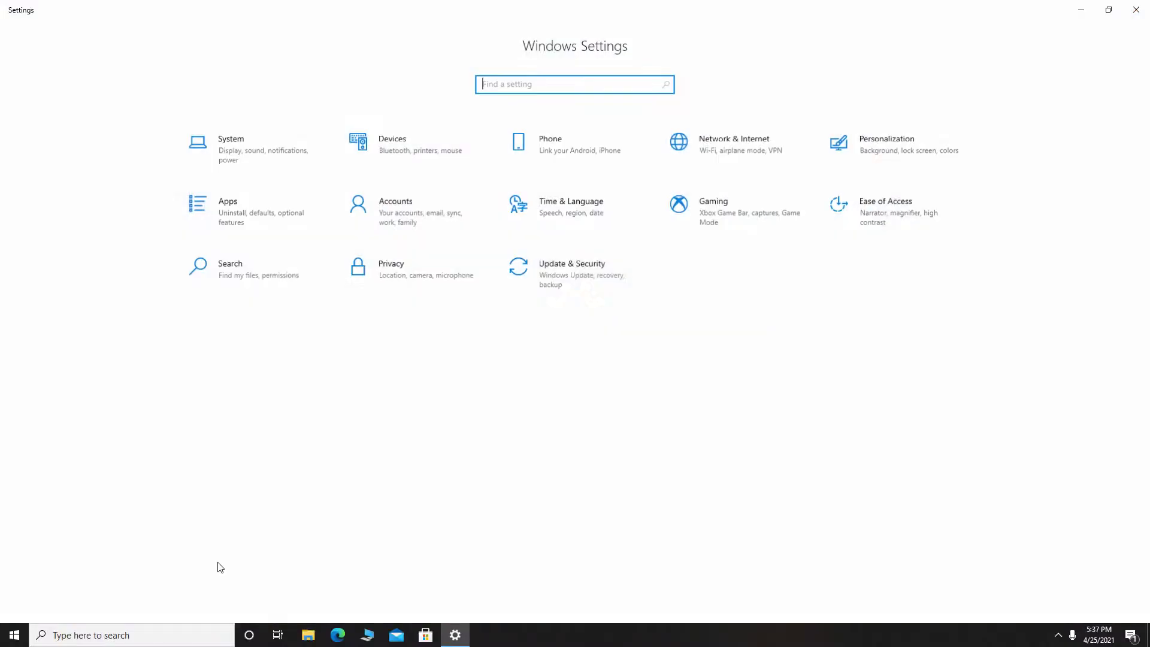
left_click(711, 225)
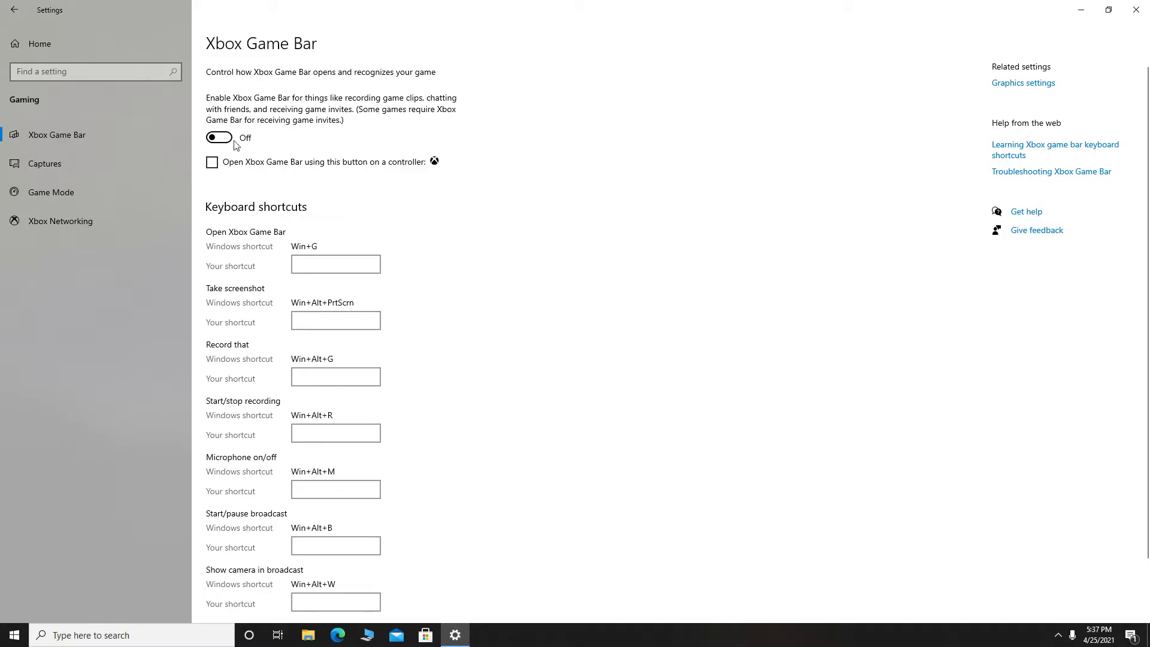
left_click(60, 191)
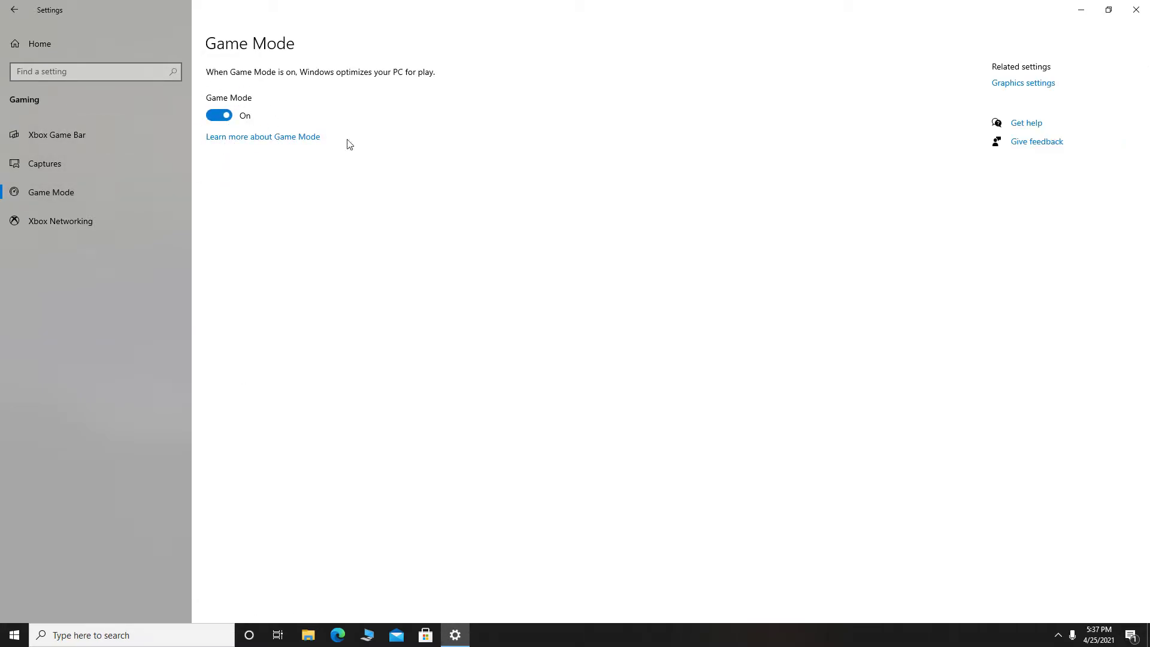
Open the related Graphics settings and have Hardware-accelerated GPU scheduling turned on
left_click(1028, 84)
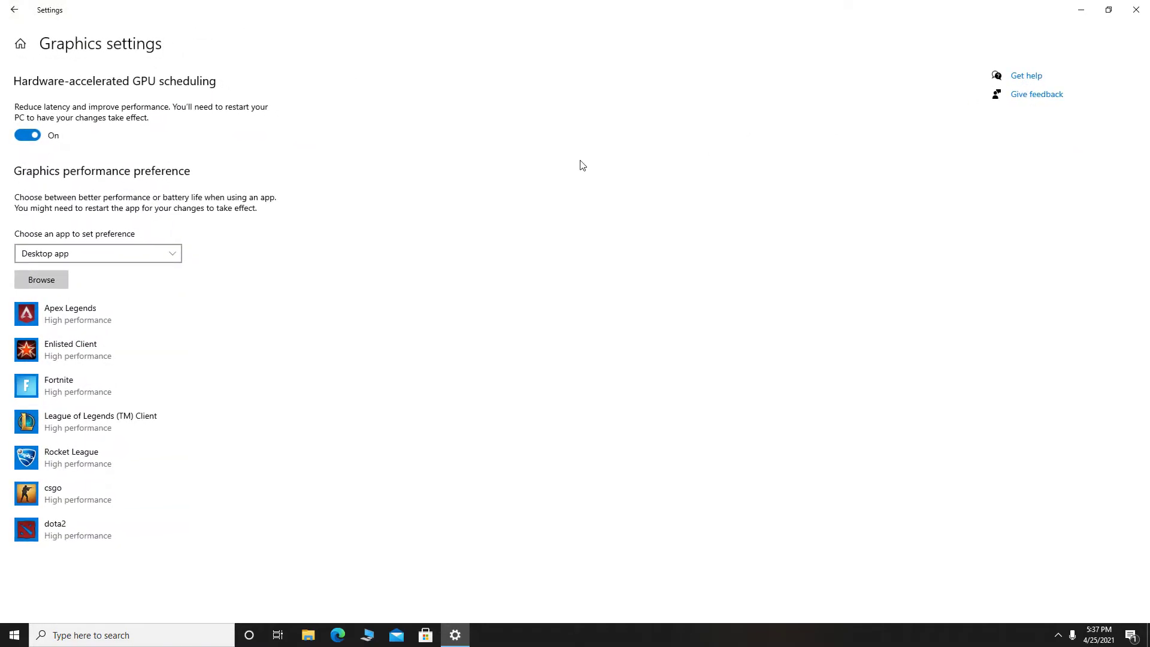
left_click(52, 137)
left_click(52, 136)
Add the desktop app ModernWarfare from F:\Call of Duty Modern Warfare to the graphics preferences and save it as High performance
left_click(106, 254)
left_click(52, 254)
left_click(28, 280)
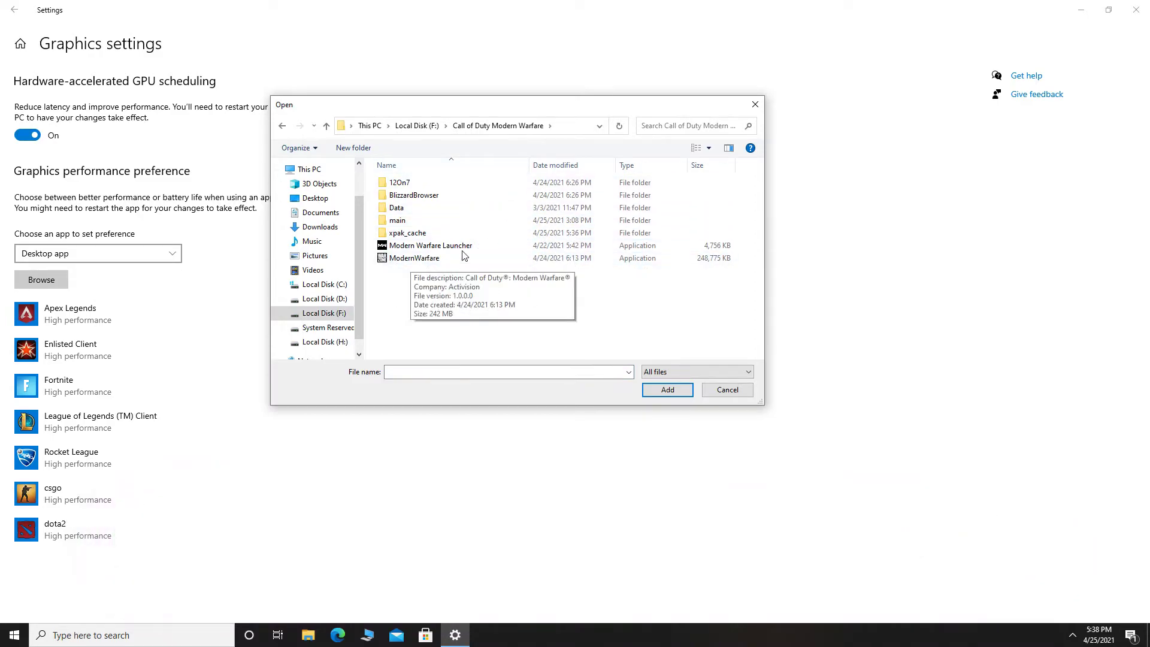
left_click(416, 261)
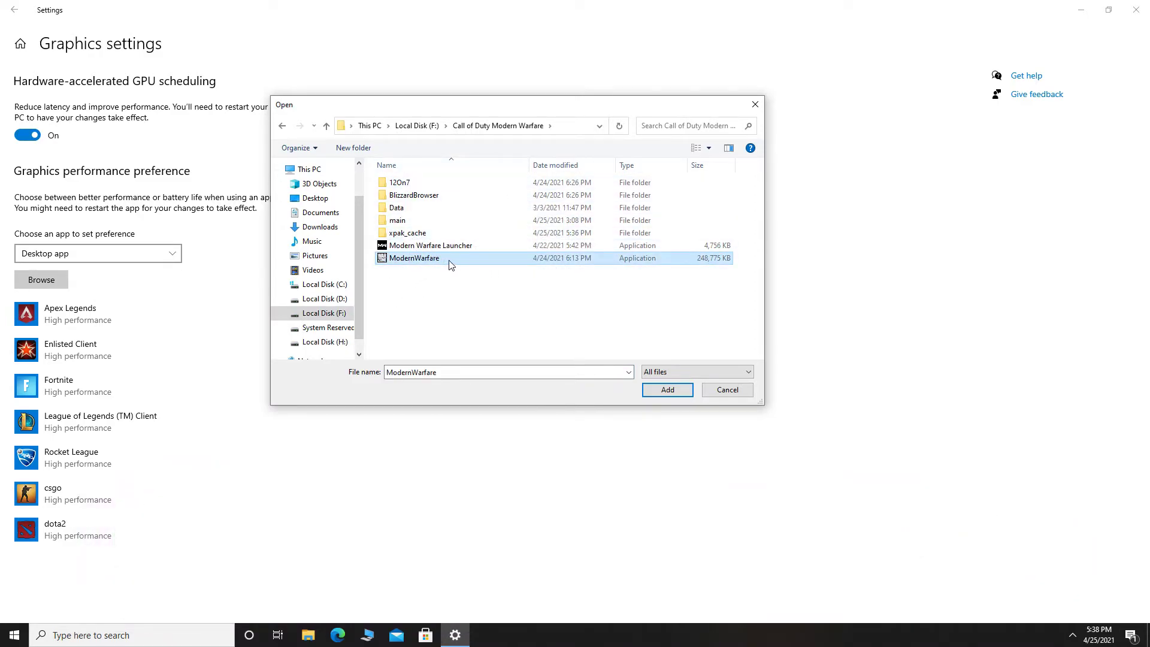
left_click(667, 390)
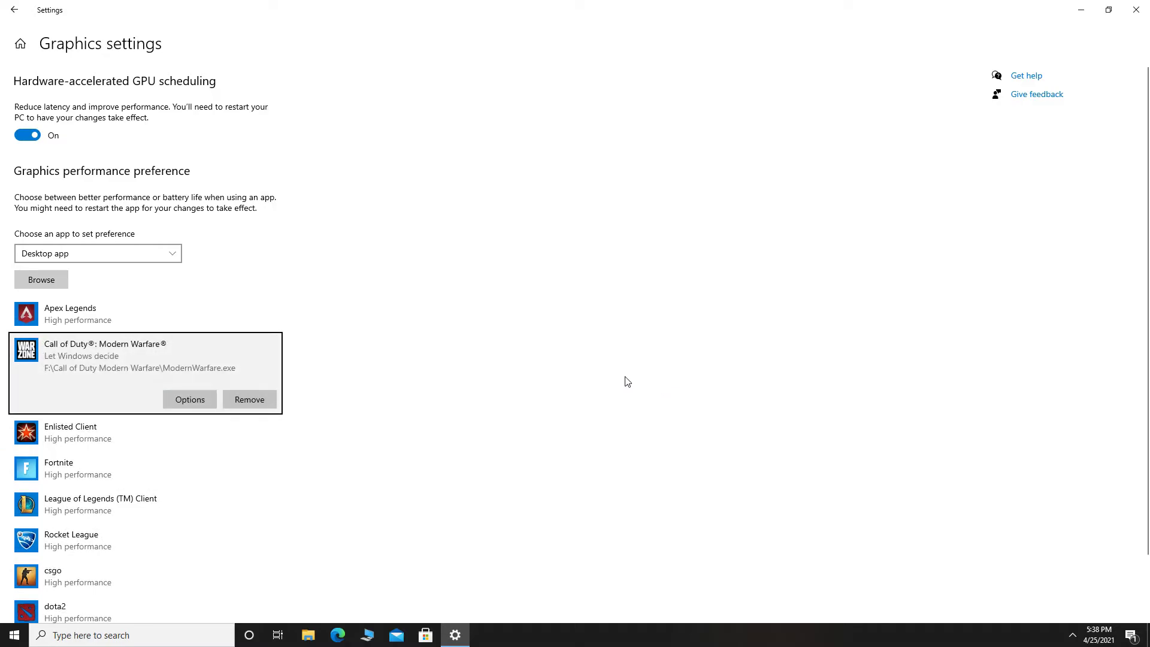
left_click(188, 399)
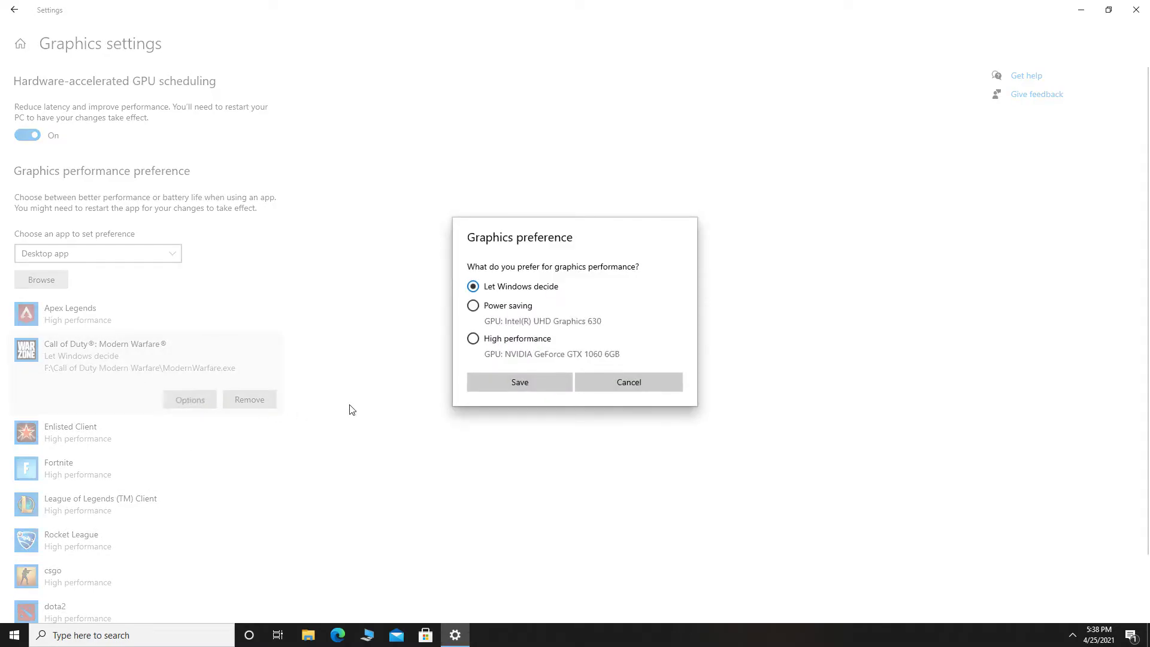
left_click(528, 381)
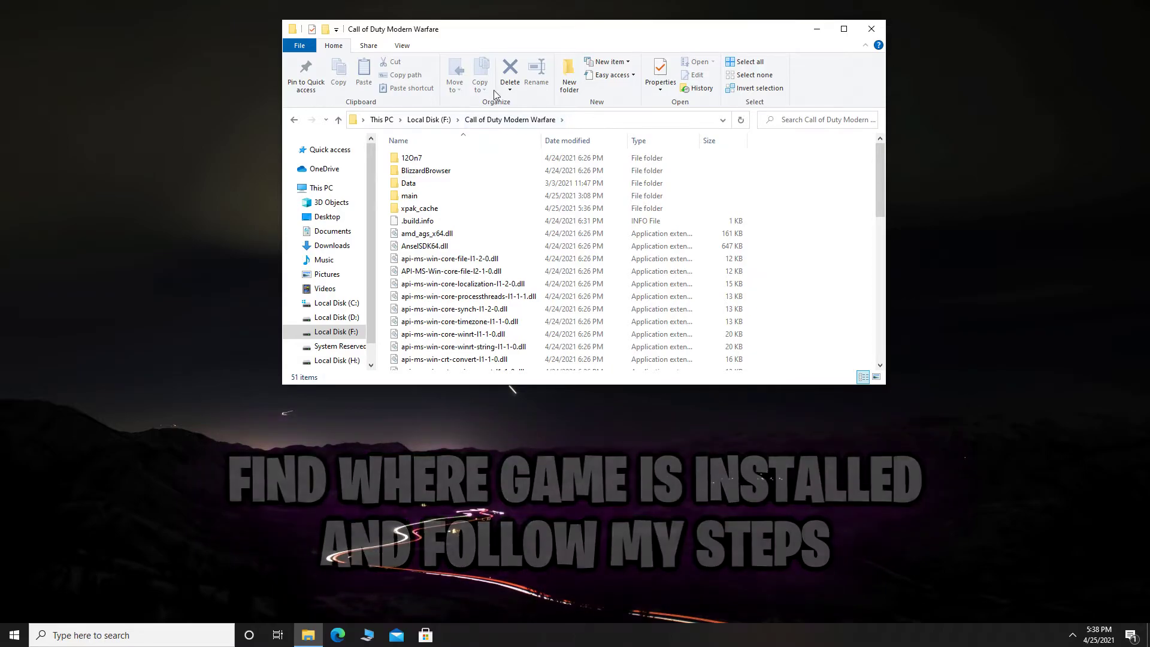
Open the compatibility properties of the ModernWarfare application in the Call of Duty Modern Warfare folder
left_click_drag(880, 172, 879, 321)
left_click(450, 216)
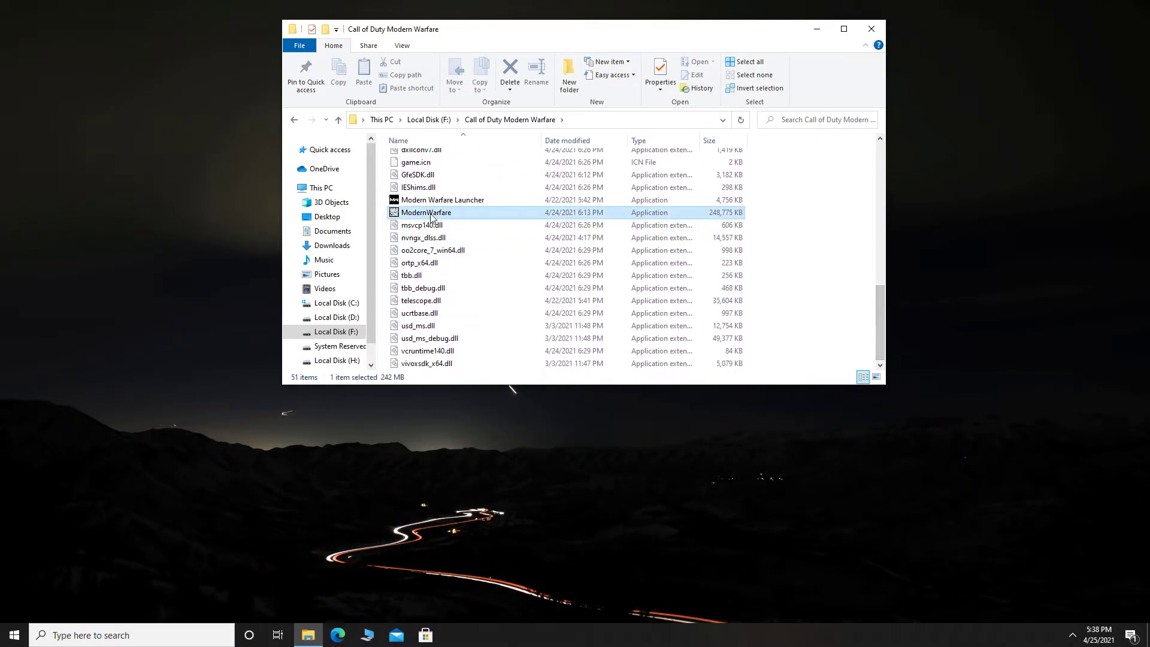
right_click(432, 218)
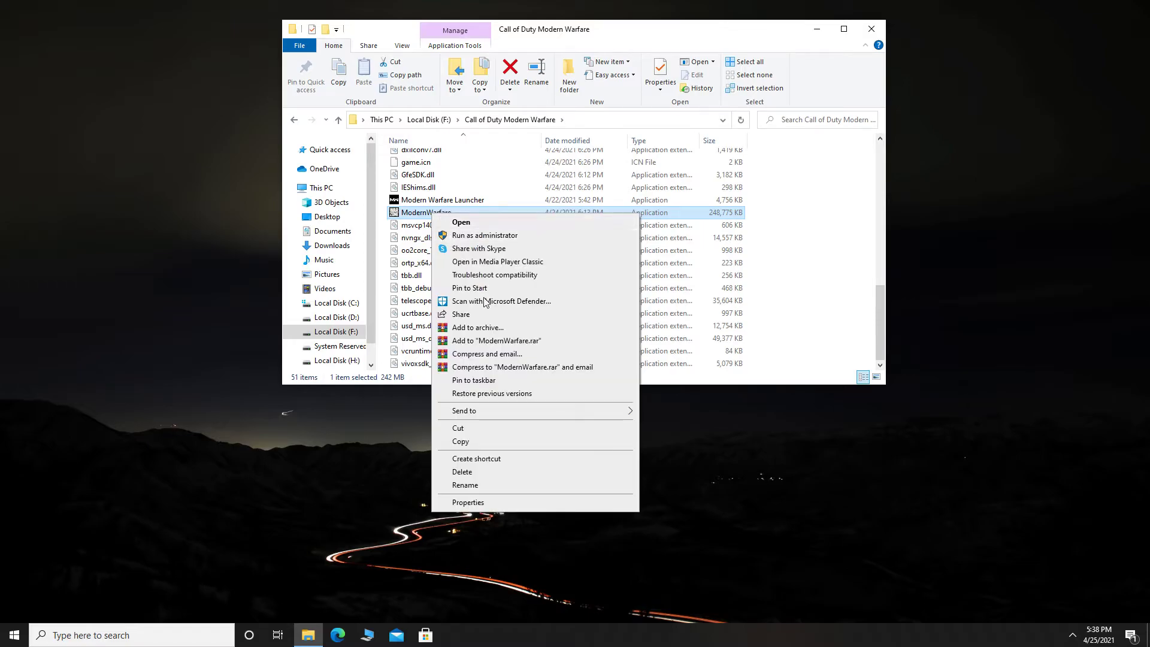
left_click(490, 506)
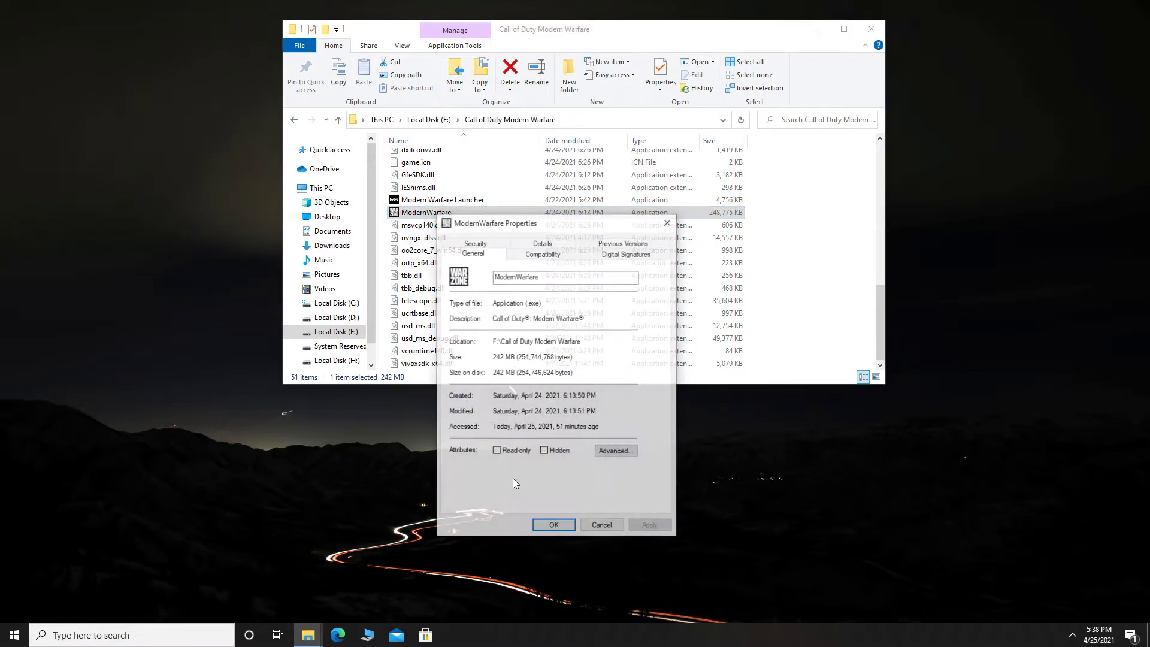
left_click_drag(571, 224, 569, 70)
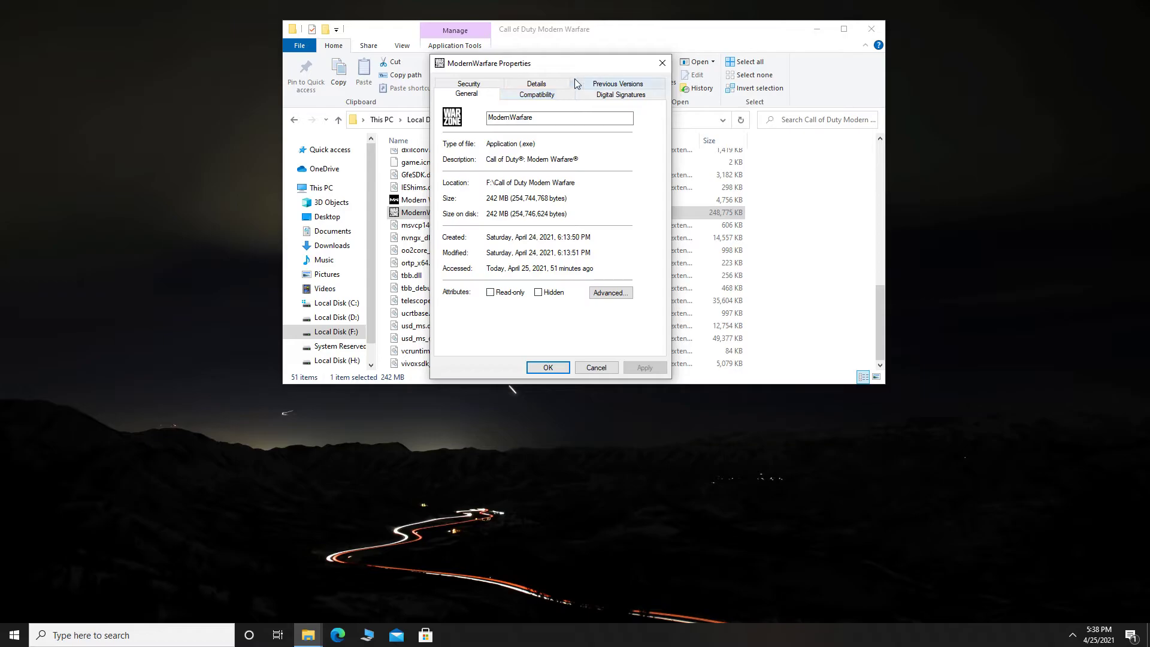
left_click(539, 100)
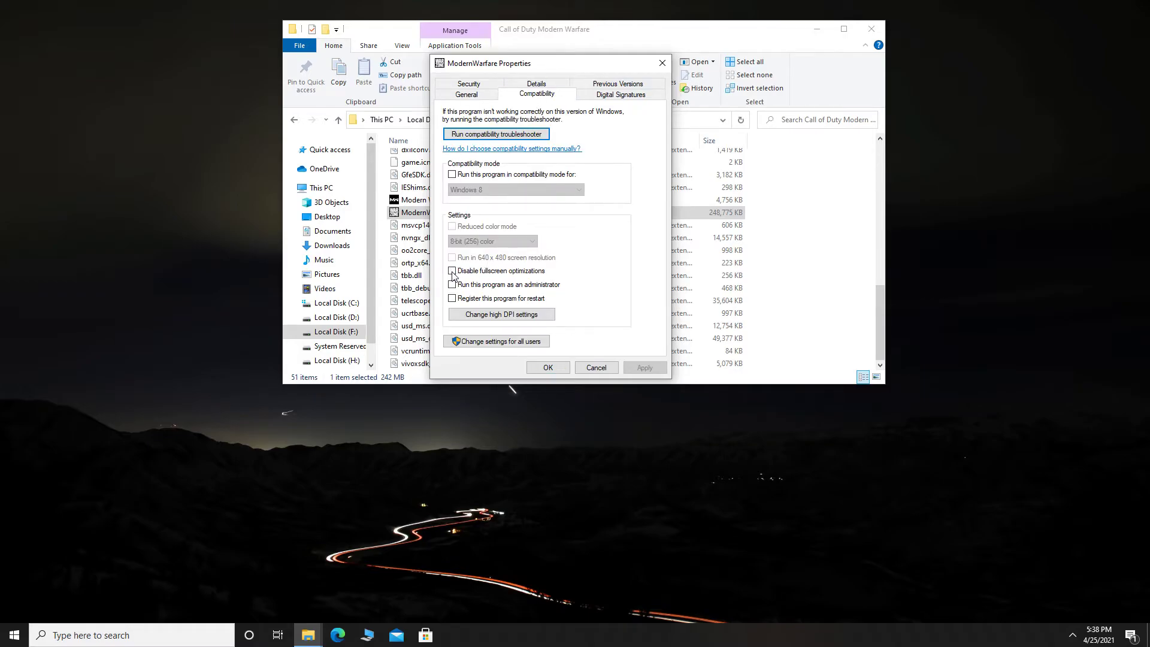
Disable fullscreen optimizations, override high DPI scaling with Application for ModernWarfare, save the properties and close the folder
left_click(501, 315)
left_click(487, 295)
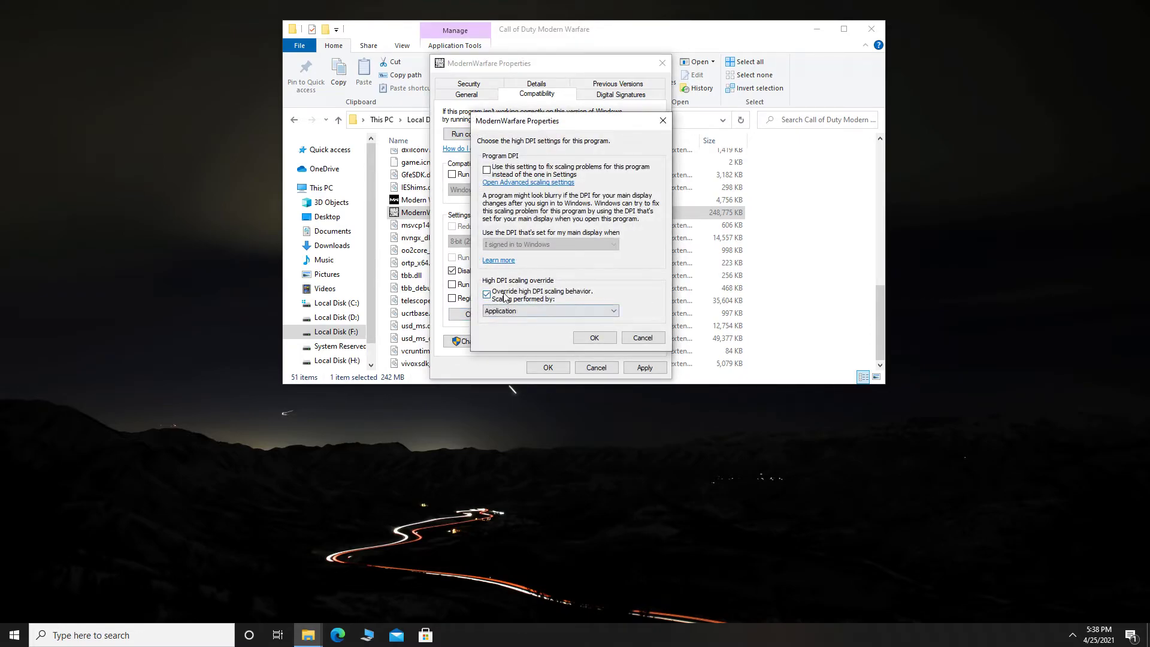
left_click(594, 338)
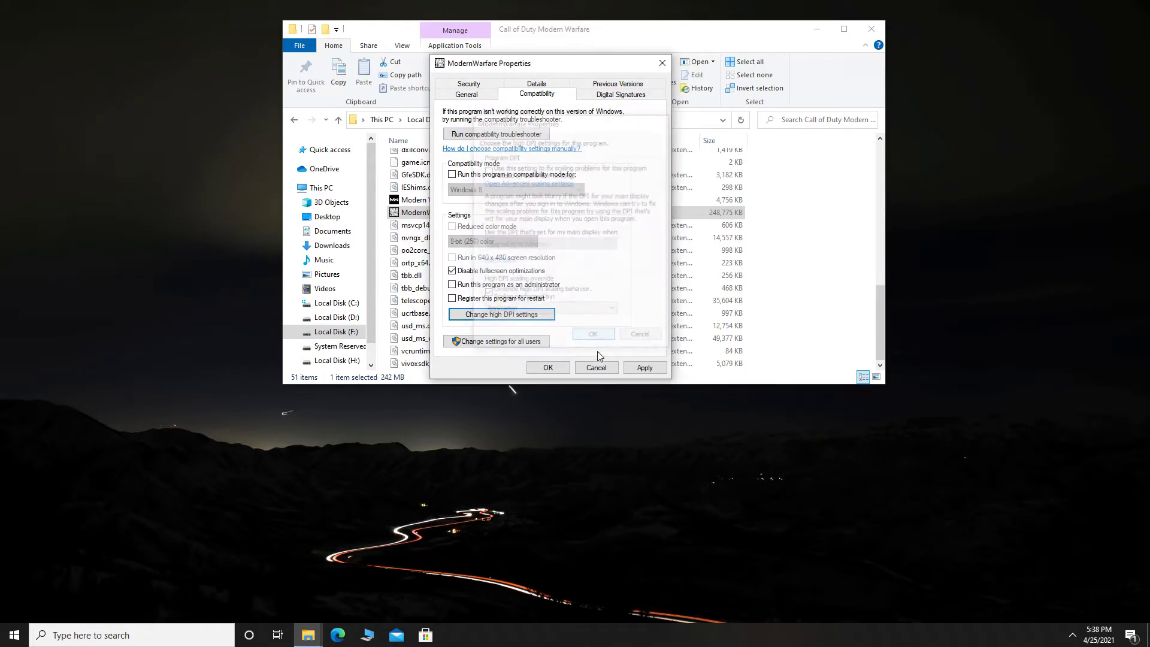
left_click(645, 368)
left_click(547, 367)
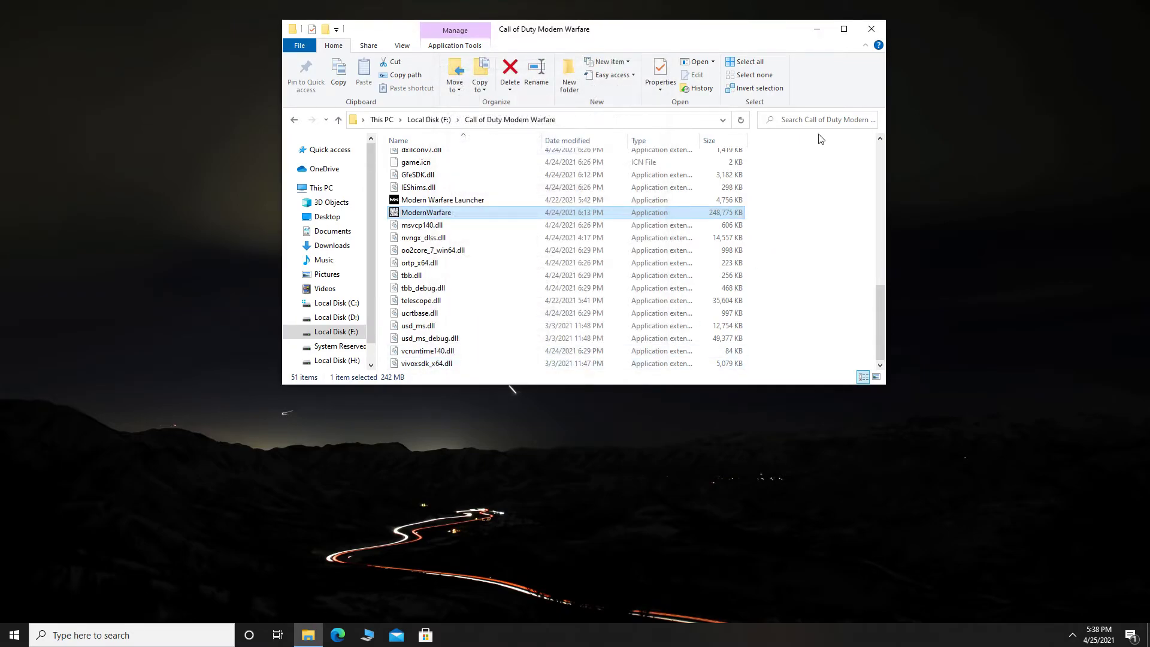
left_click(870, 32)
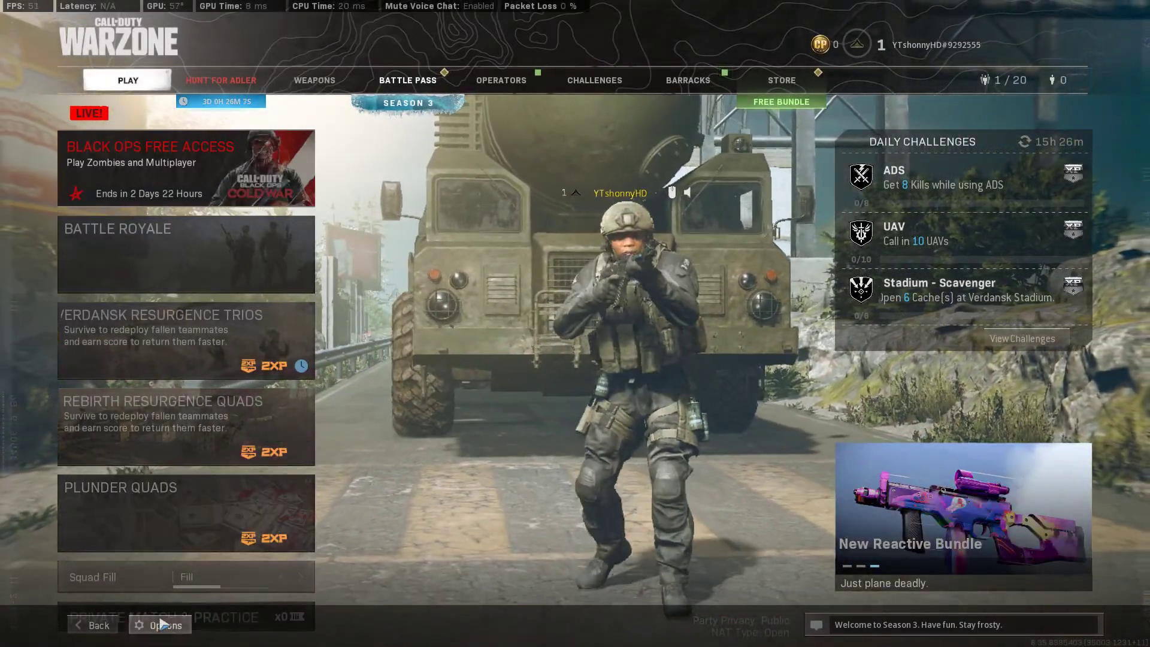
Switch to Call of Duty Warzone and set Field of View to 100 in the general options
left_click(159, 624)
left_click(226, 82)
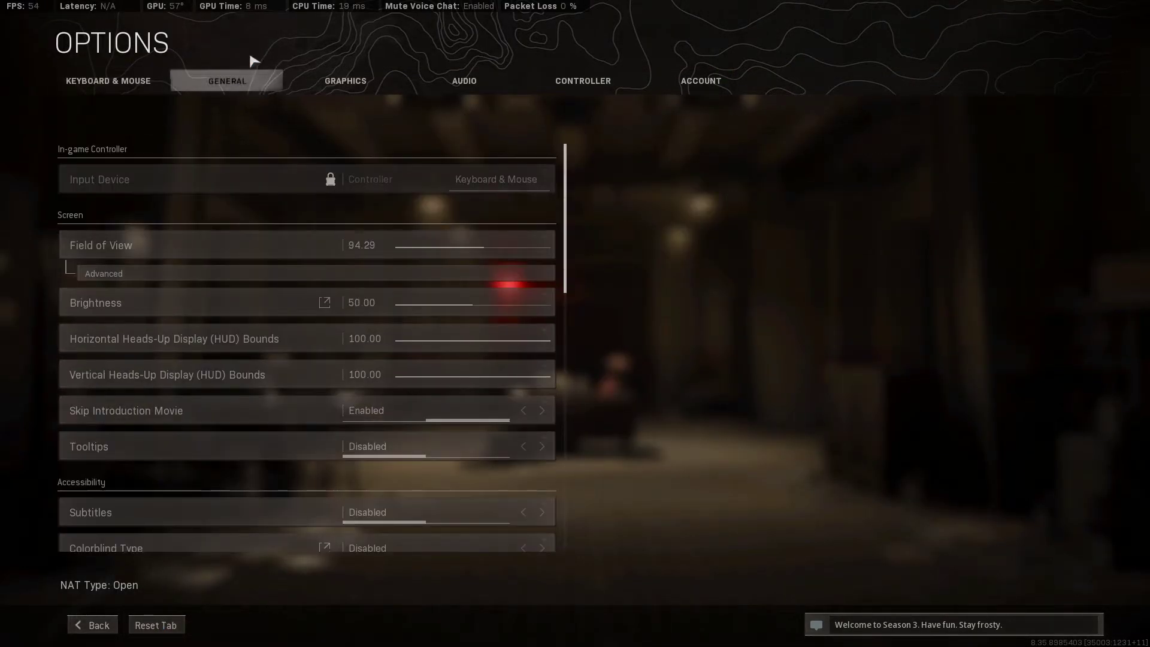
left_click_drag(435, 247, 550, 246)
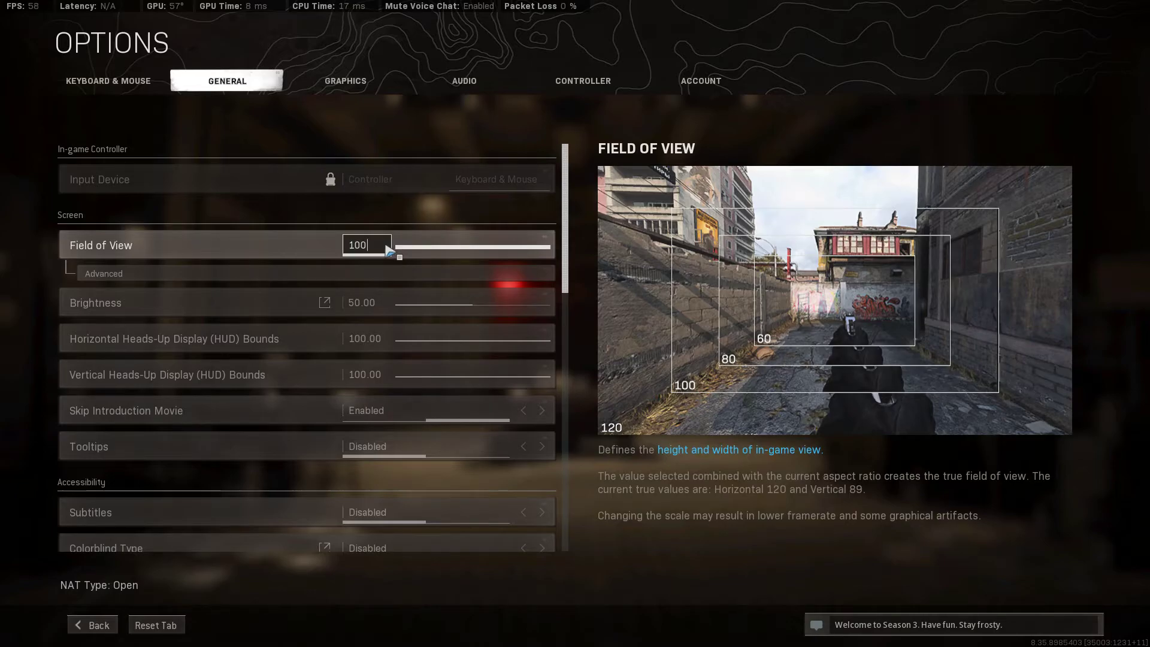
key("Return")
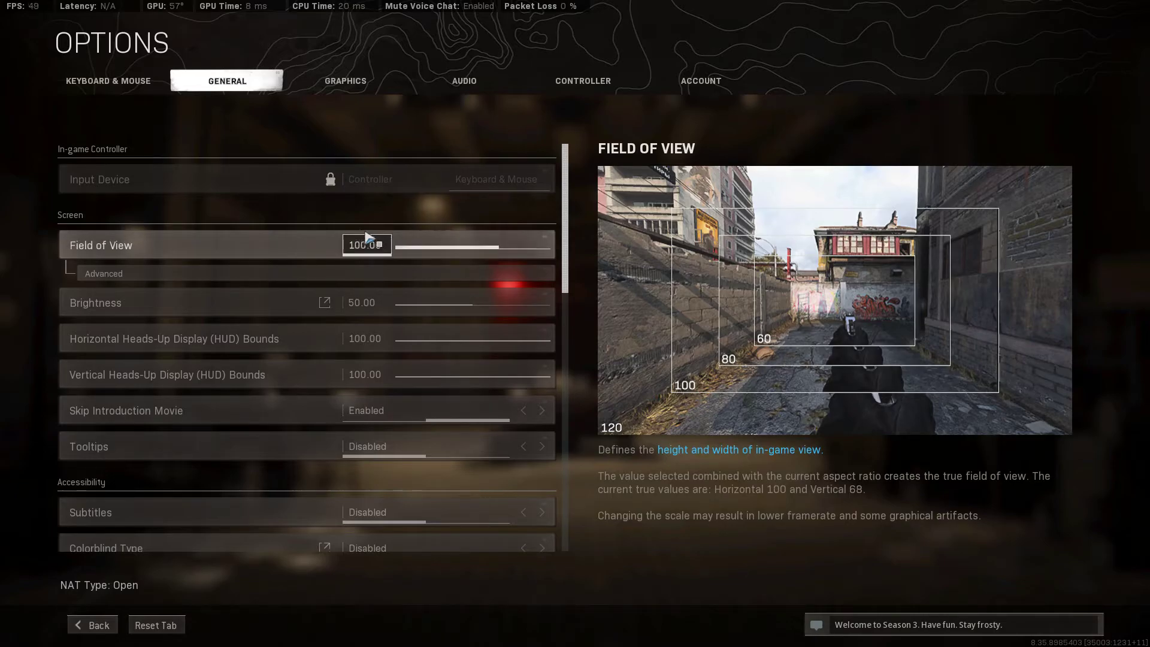
In the graphics options, choose Fullscreen as display mode and NVIDIA GeForce GTX 1060 6GB as display adapter
left_click(348, 84)
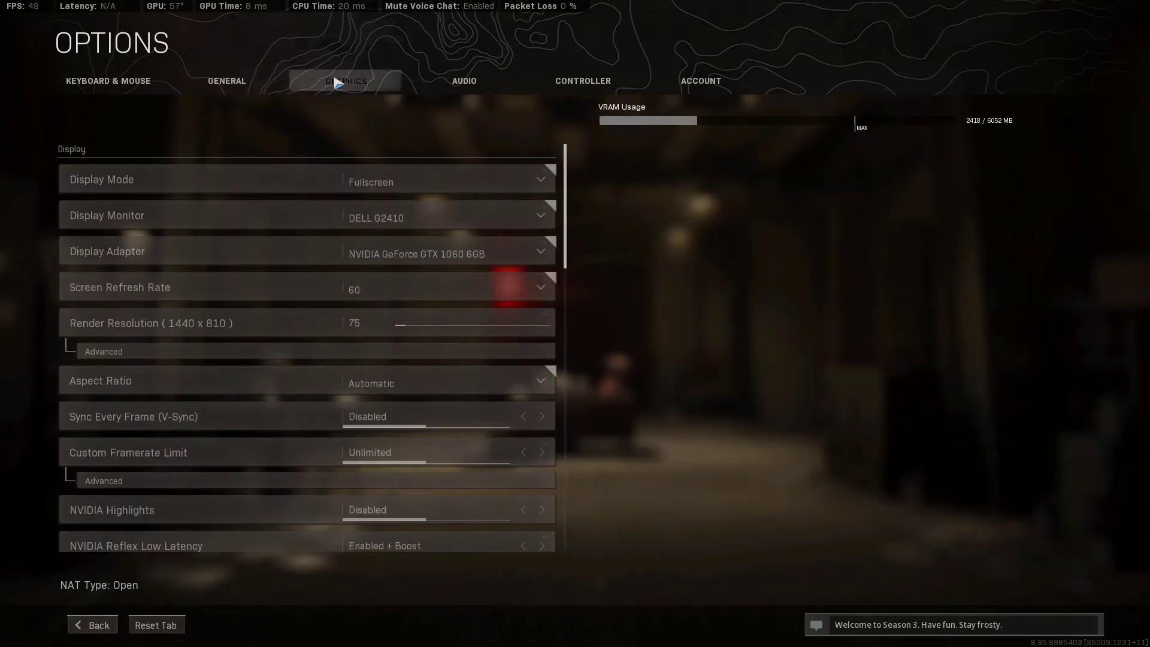
left_click(444, 187)
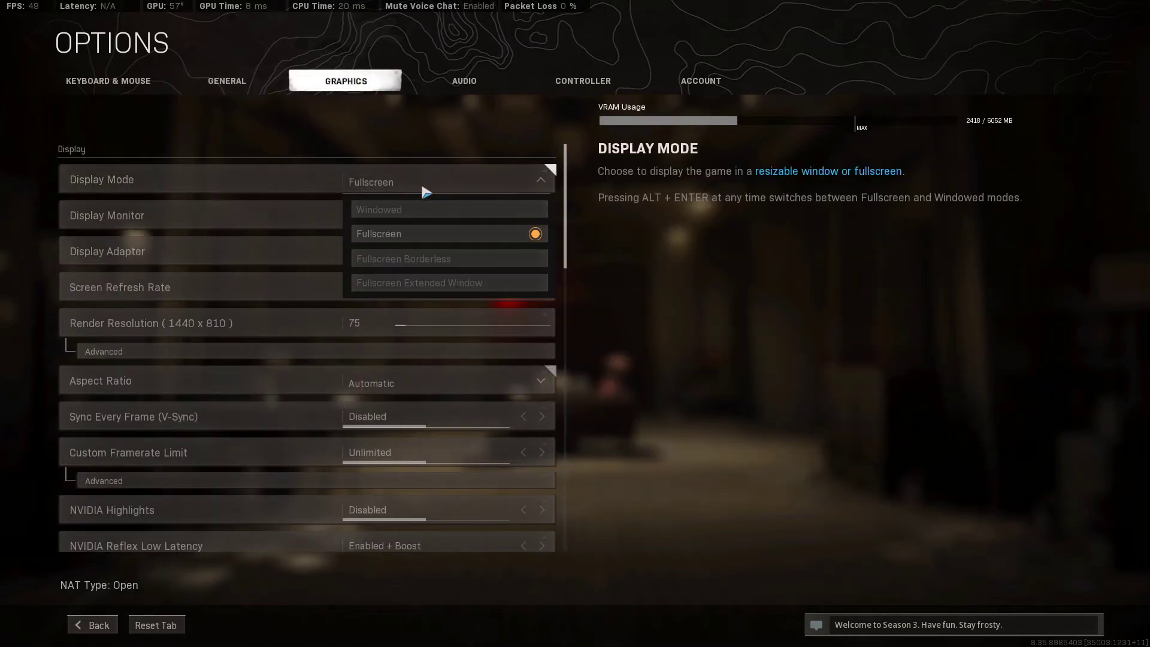
left_click(462, 235)
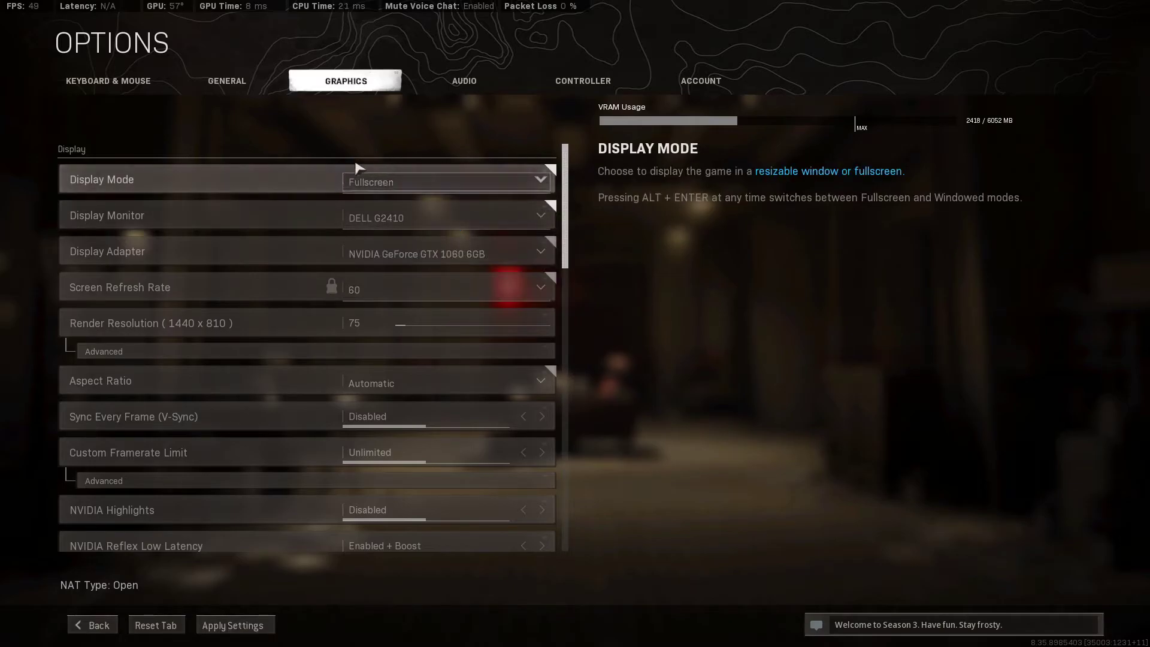
left_click(464, 253)
left_click(460, 307)
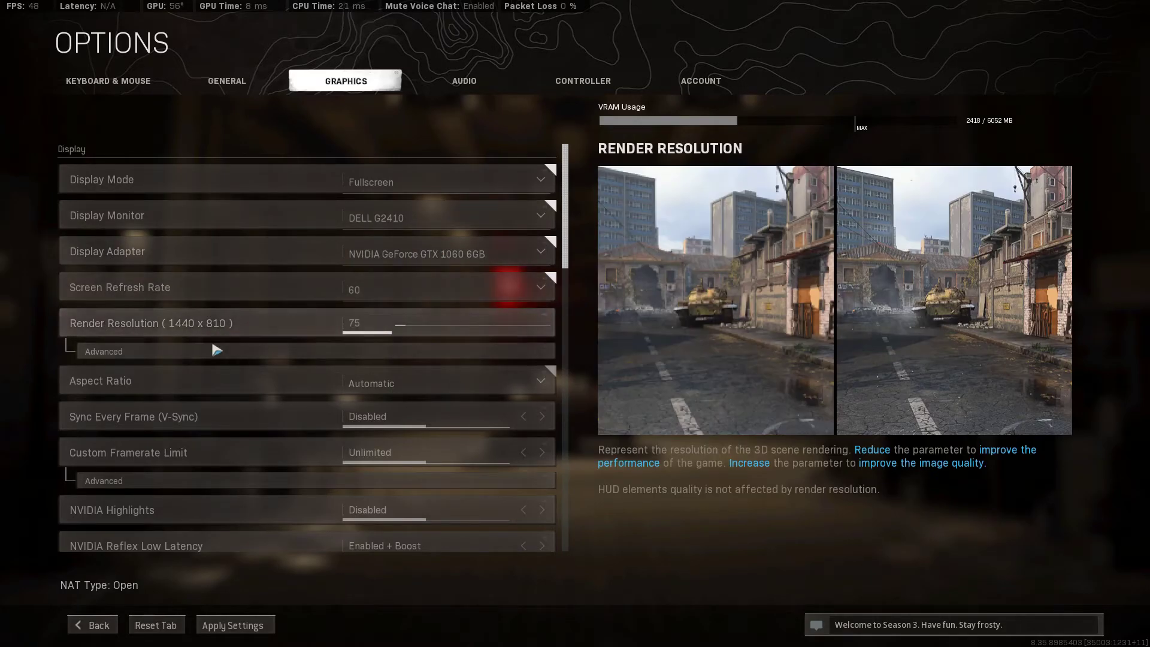
Set the display resolution to 1920x1080 and the render resolution to 80
left_click(105, 352)
left_click(338, 366)
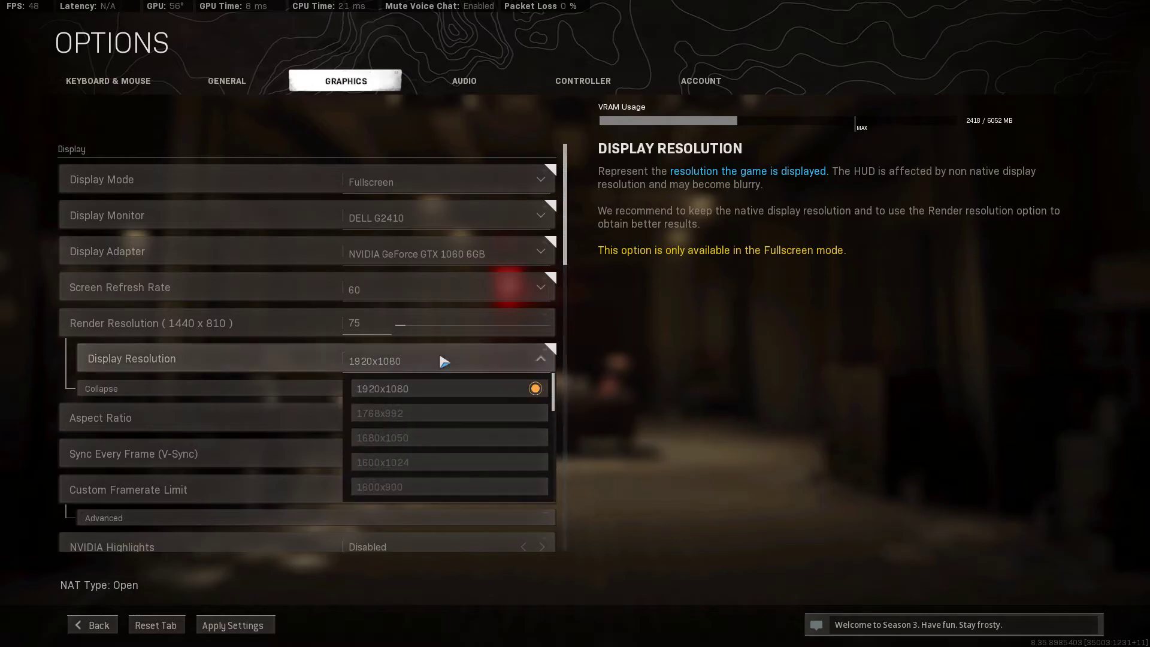
left_click(447, 394)
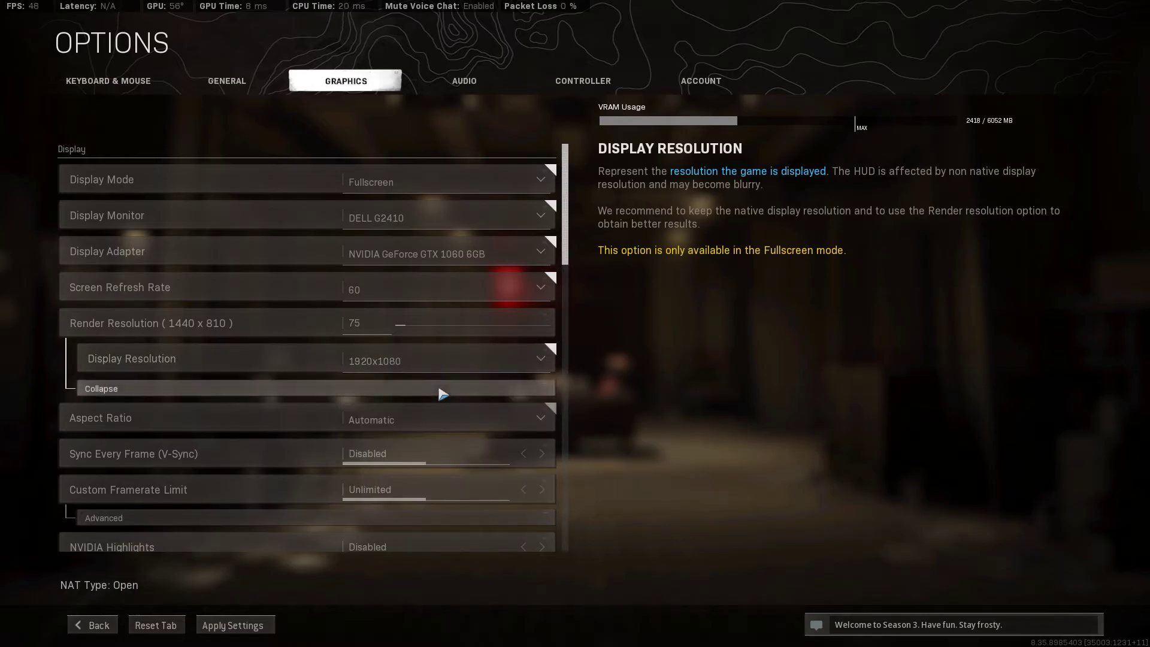
left_click_drag(400, 323, 450, 324)
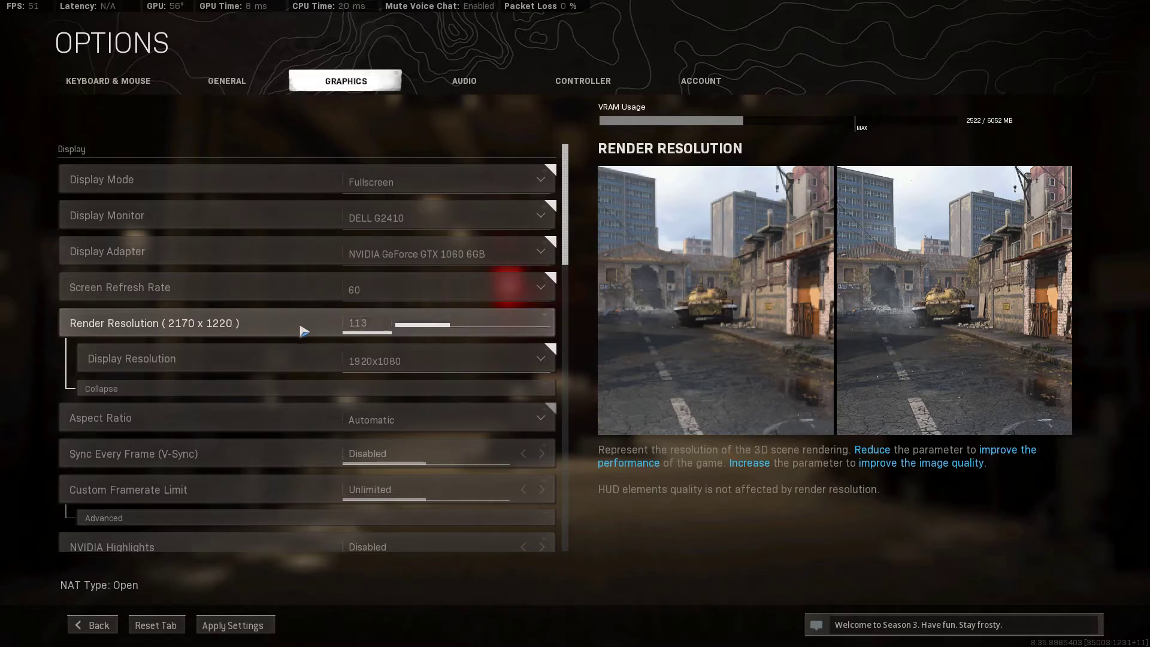
left_click(385, 332)
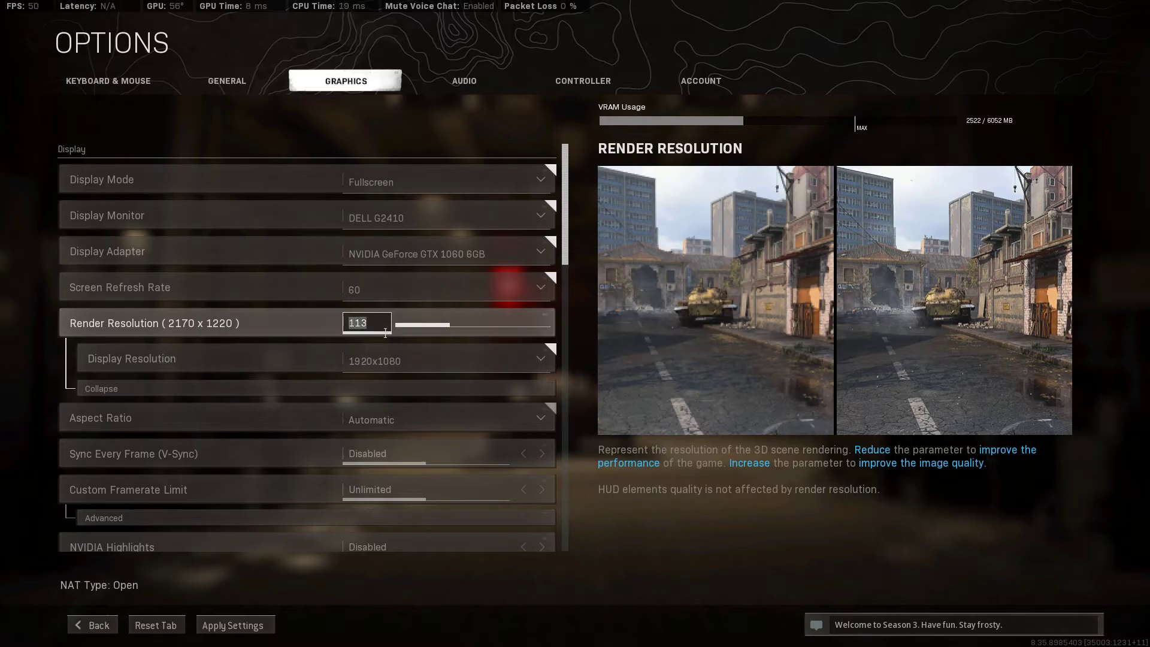
key("Return")
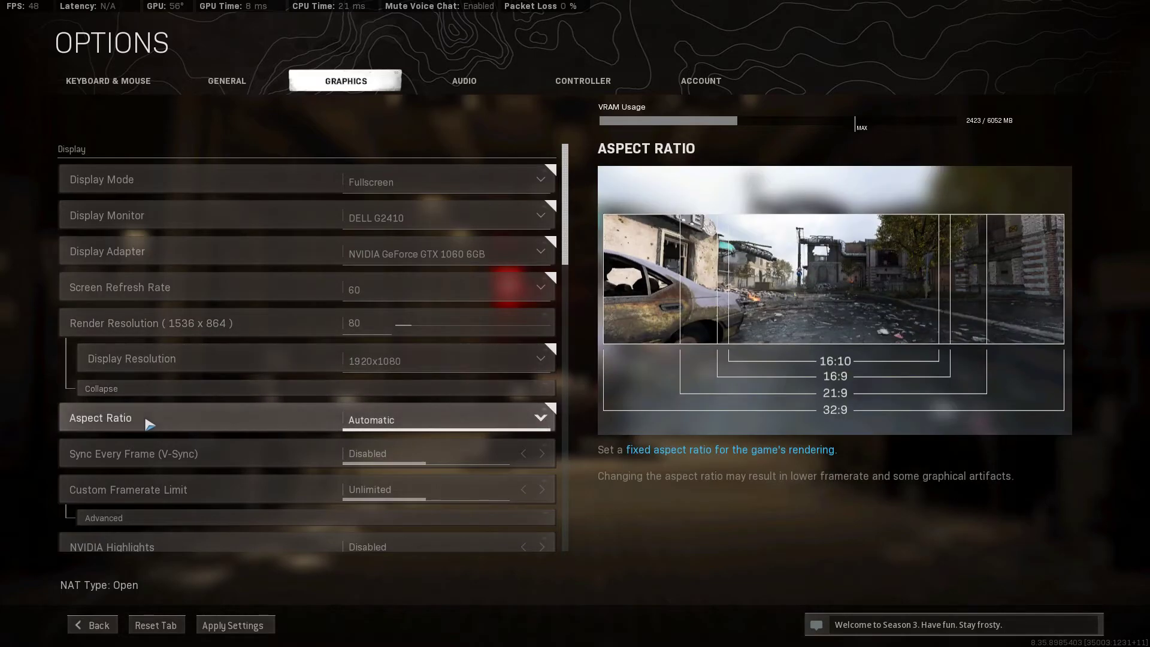
Choose the Automatic aspect ratio and leave Custom Framerate Limit at Unlimited
left_click(389, 426)
left_click(414, 449)
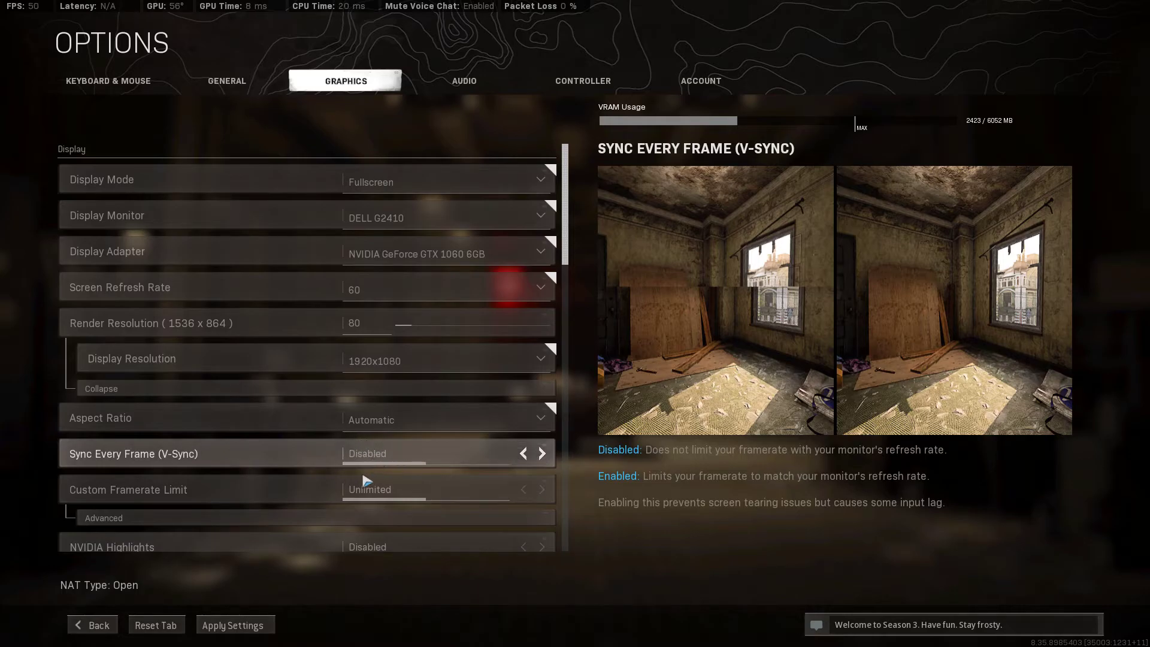
left_click(541, 489)
left_click(542, 489)
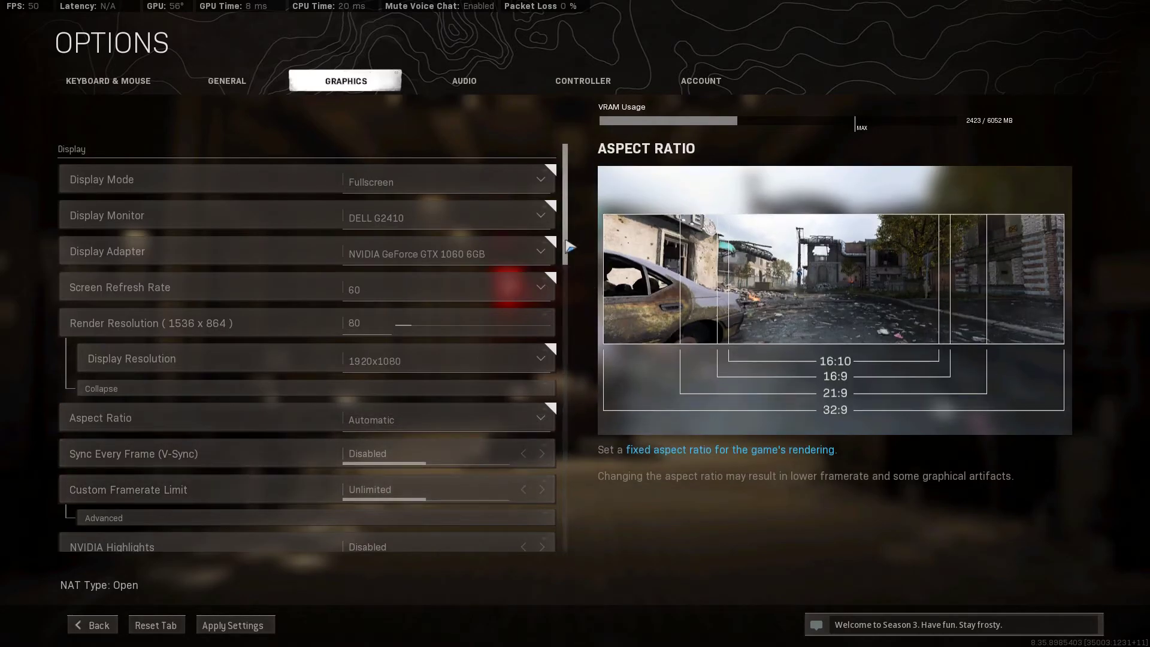
Switch Display Gamma to 2.4 (BT1886)
left_click_drag(565, 245, 545, 339)
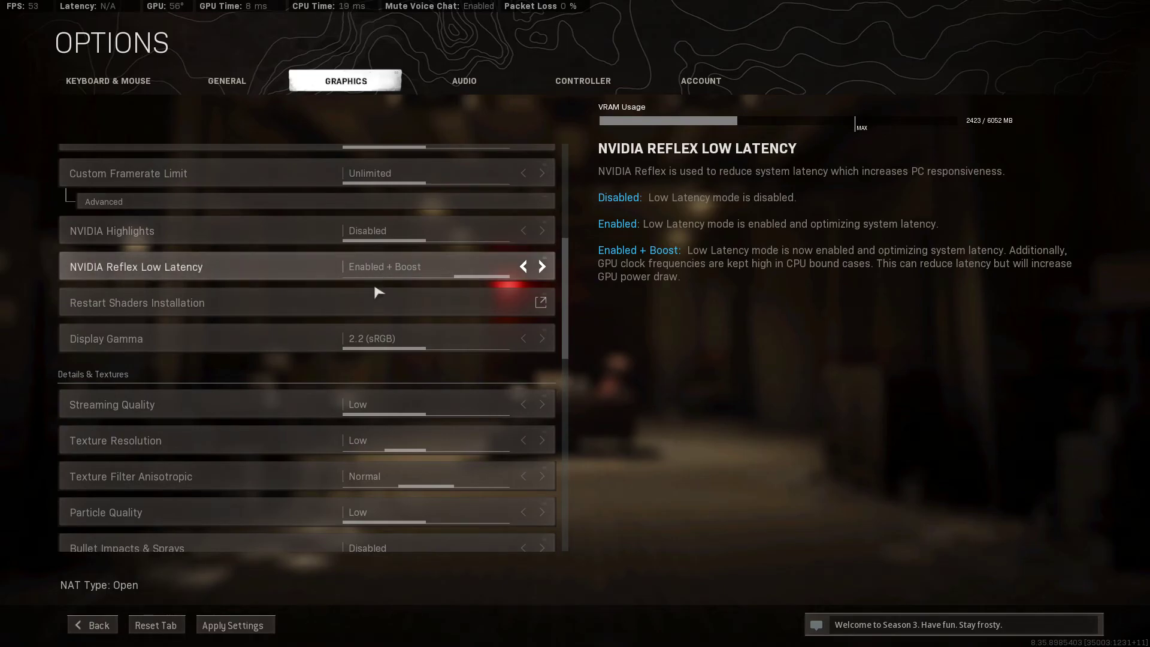
left_click(542, 339)
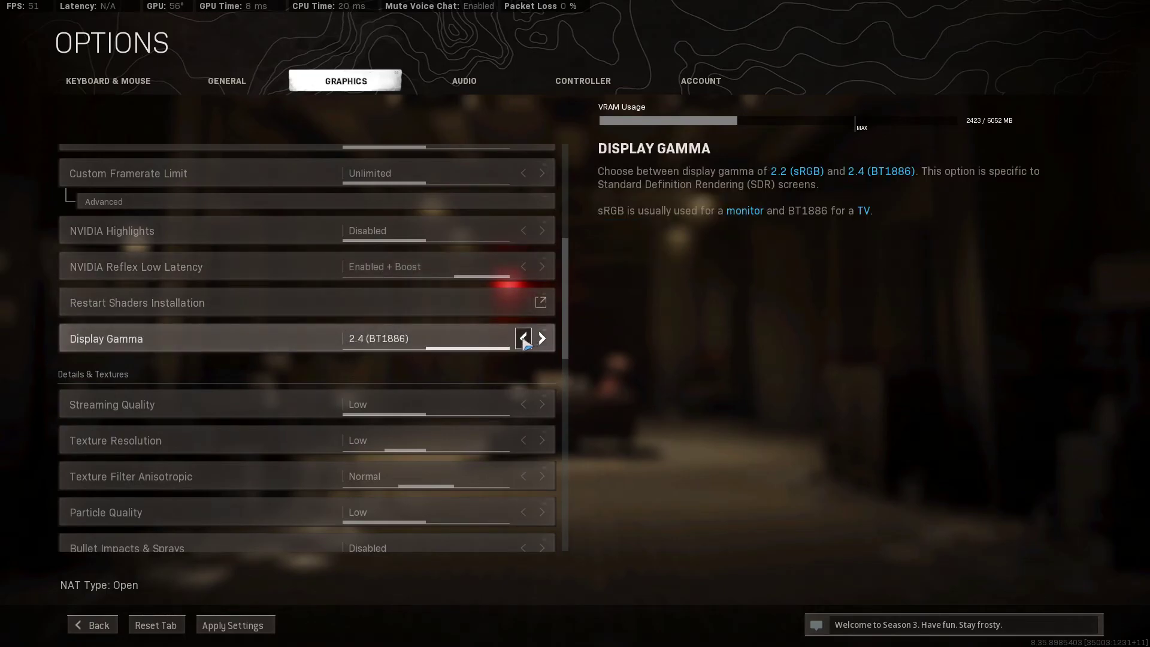